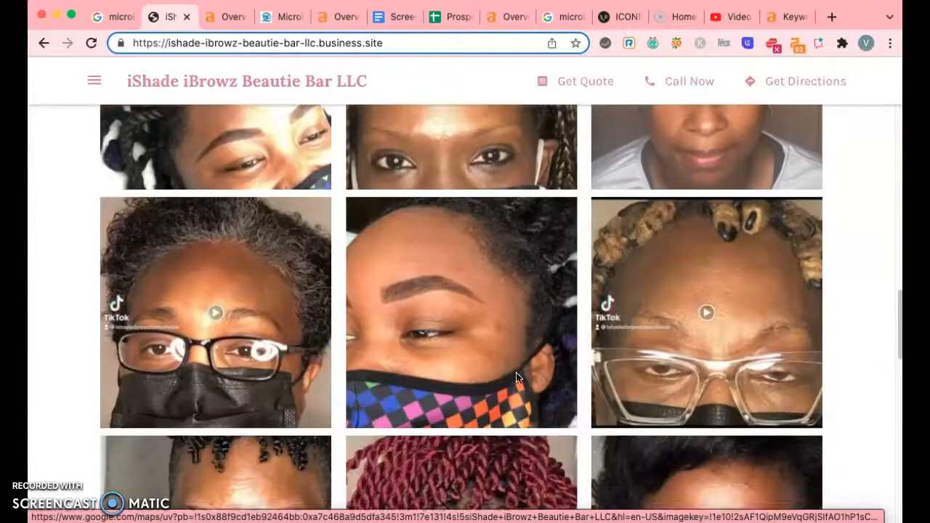
# Step: Review the iShade iBrowz Beautie Bar website, covering its gallery, contact section, updates and header banner
pyautogui.scroll(-8, 516, 377)
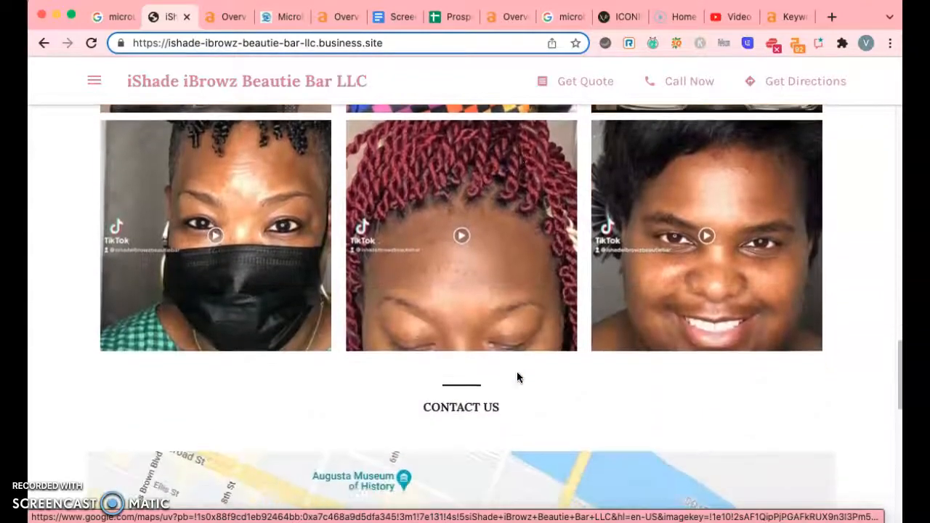
pyautogui.scroll(-3, 518, 376)
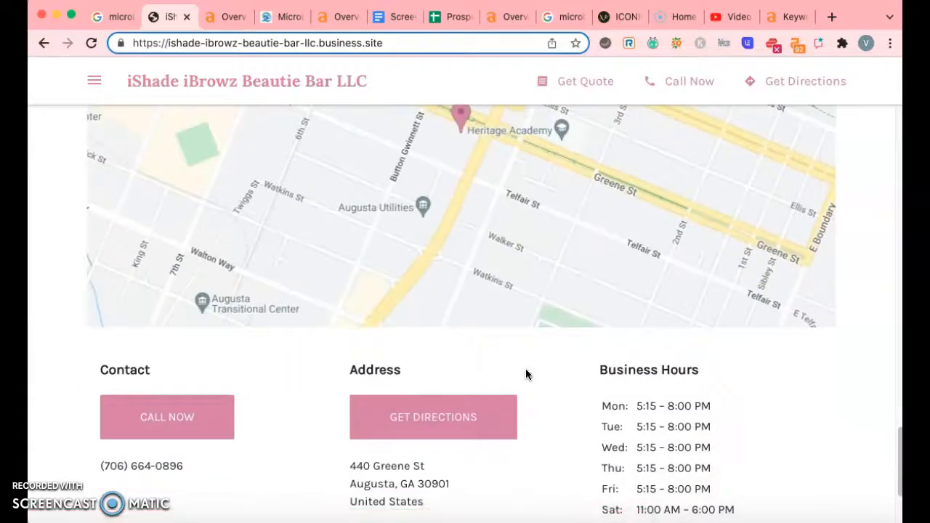
pyautogui.scroll(9, 526, 374)
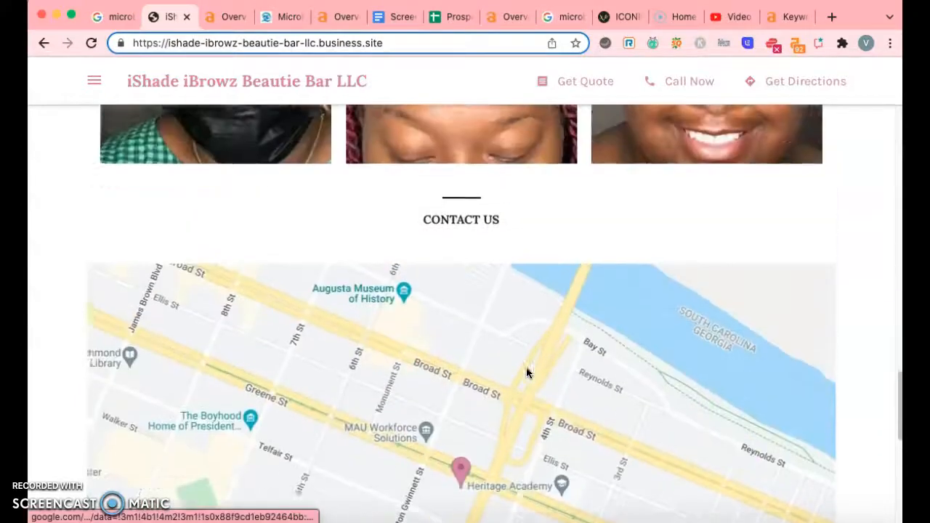
pyautogui.scroll(12, 526, 372)
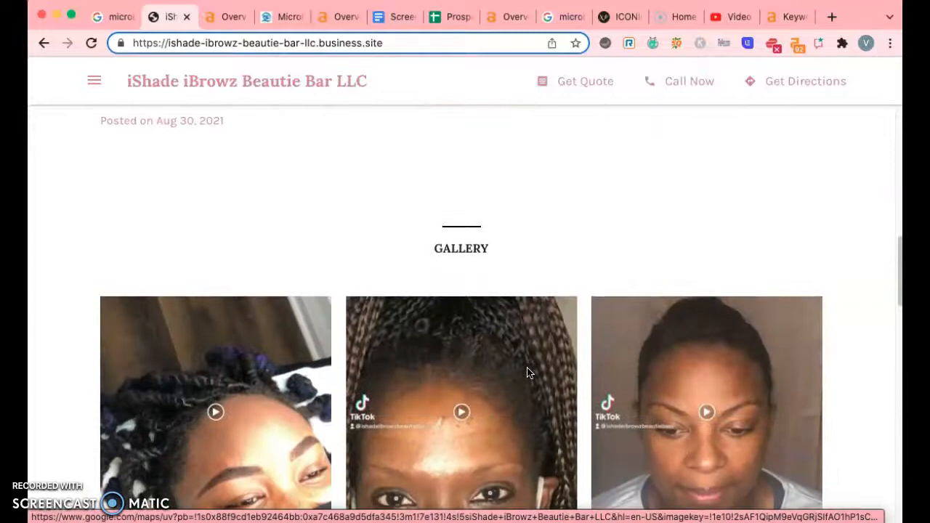
pyautogui.scroll(4, 528, 372)
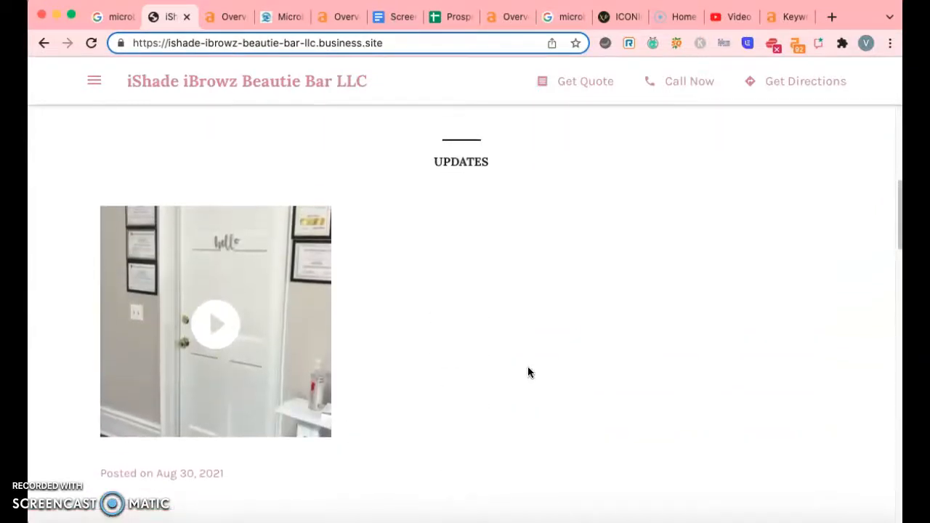
pyautogui.scroll(7, 528, 372)
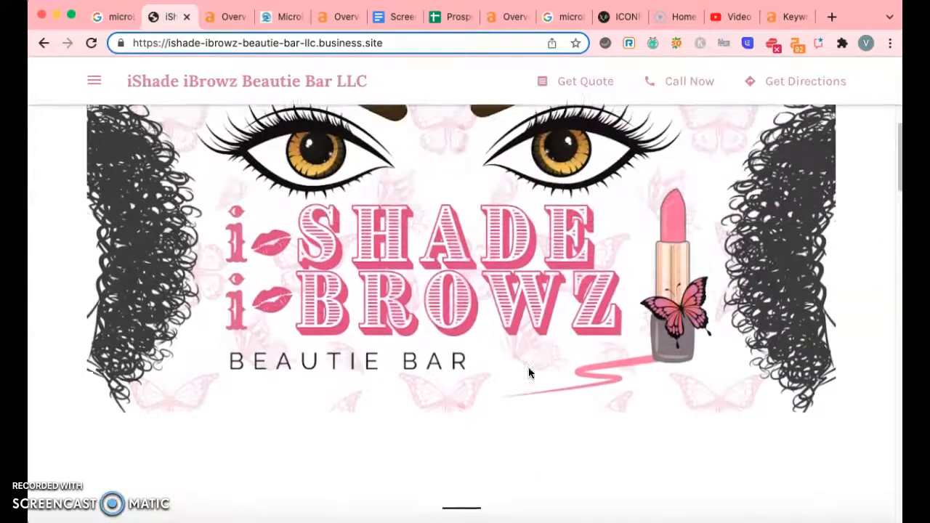
pyautogui.scroll(5, 529, 371)
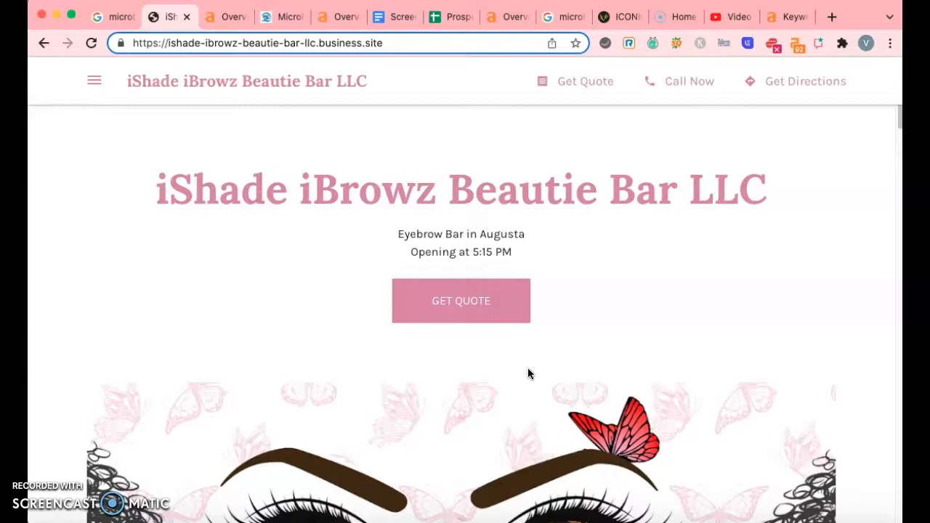
pyautogui.scroll(-5, 527, 368)
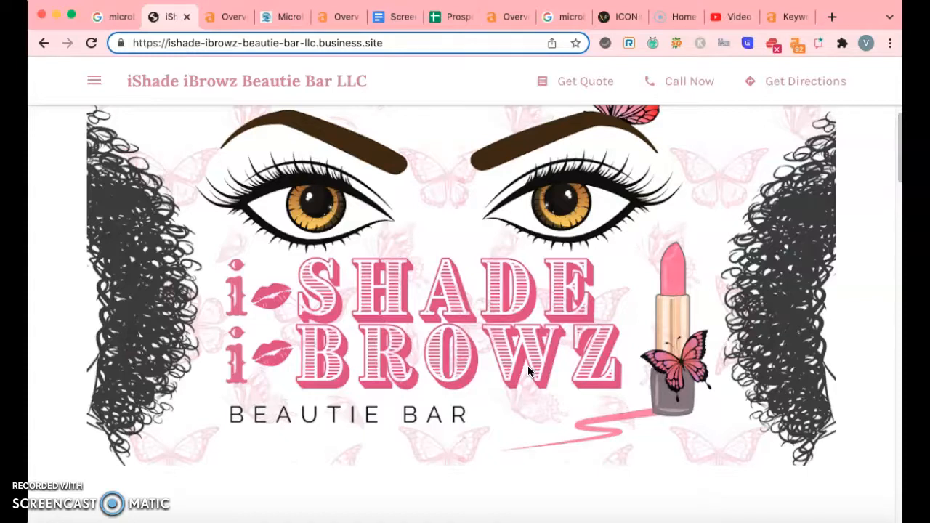
pyautogui.click(569, 374)
pyautogui.scroll(-1, 569, 376)
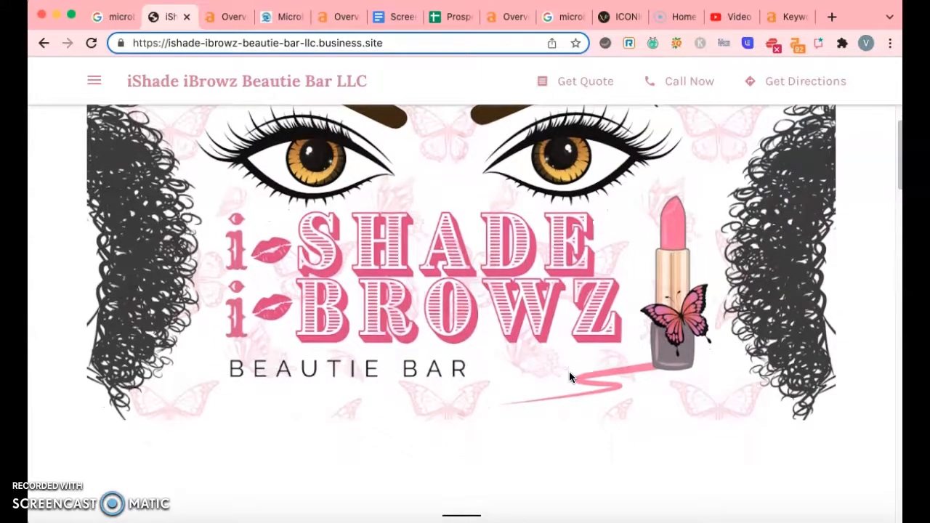
pyautogui.scroll(-10, 569, 376)
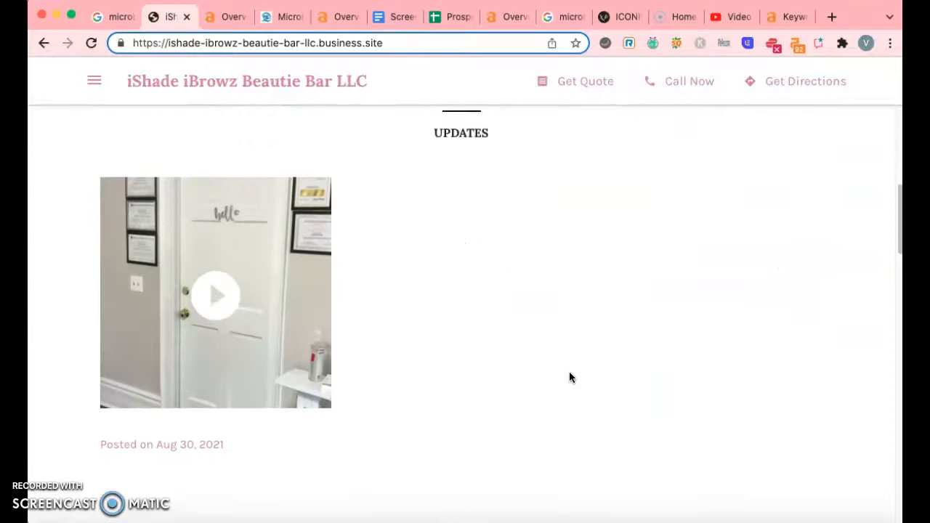
pyautogui.scroll(10, 570, 373)
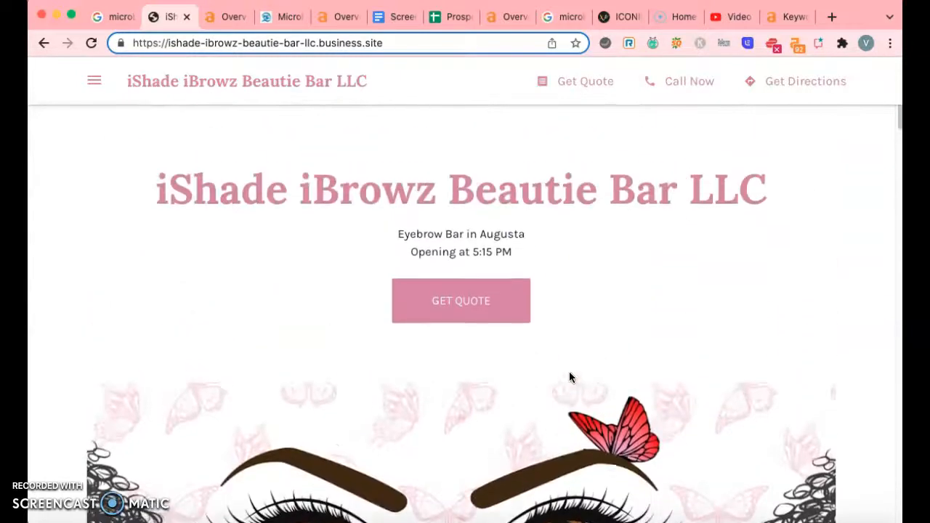
pyautogui.scroll(-7, 569, 372)
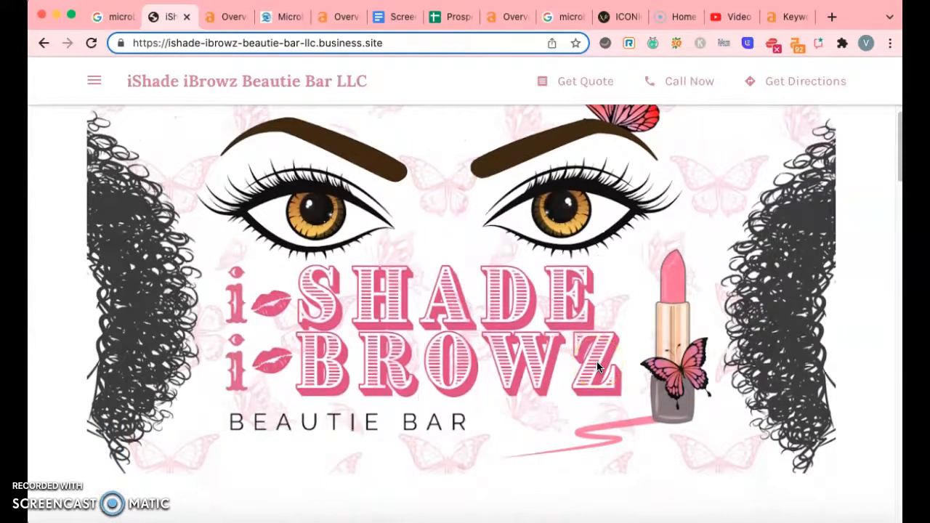
# Step: Switch to the Google results for "microblading augusta ga" and examine the local map listings of competing businesses
pyautogui.click(106, 16)
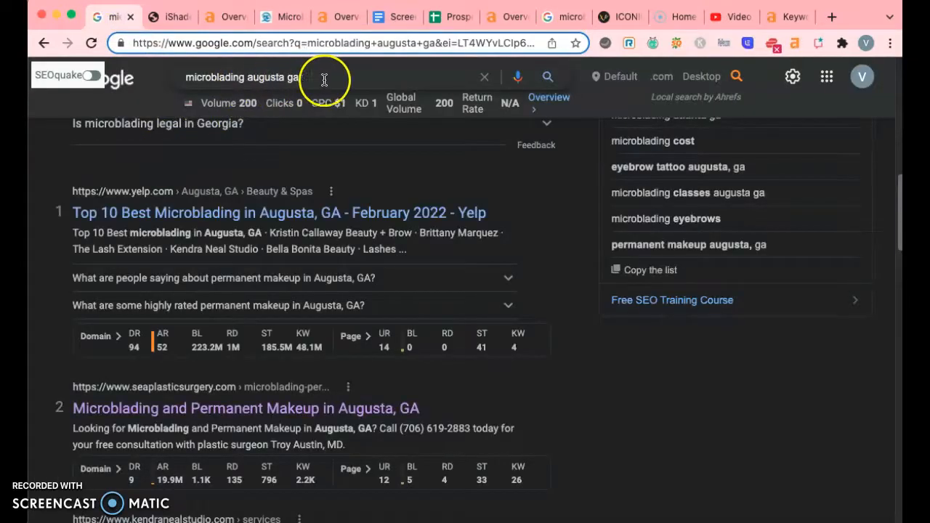
pyautogui.scroll(5, 320, 202)
pyautogui.scroll(5, 320, 202)
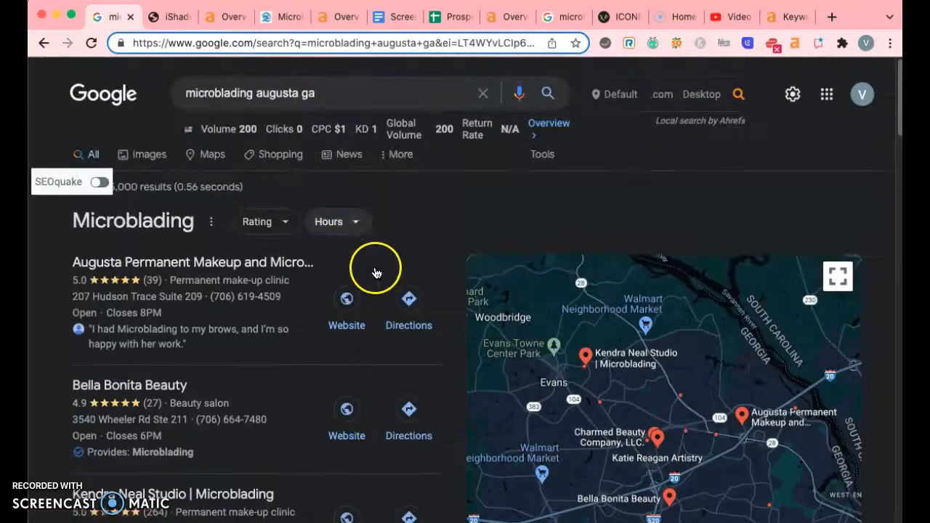
pyautogui.scroll(-2, 395, 263)
pyautogui.scroll(2, 395, 263)
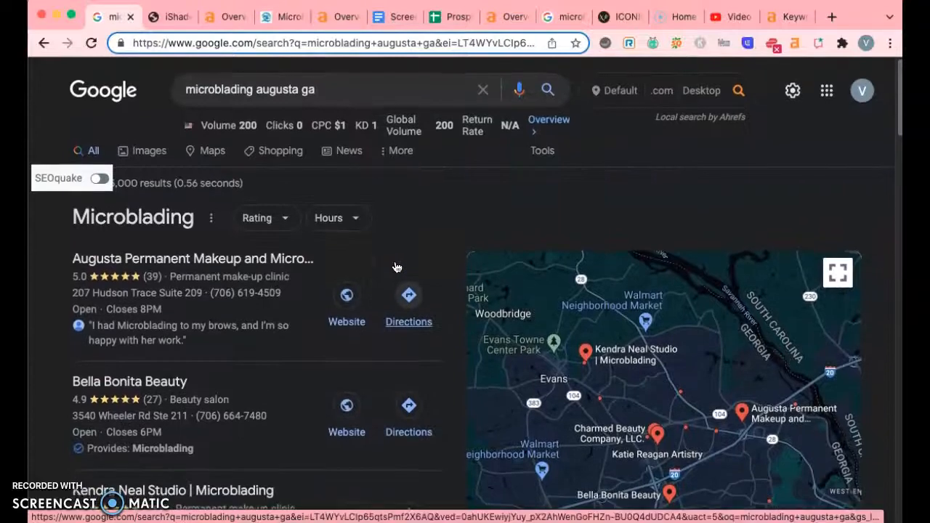
pyautogui.scroll(-1, 176, 159)
pyautogui.scroll(-10, 421, 214)
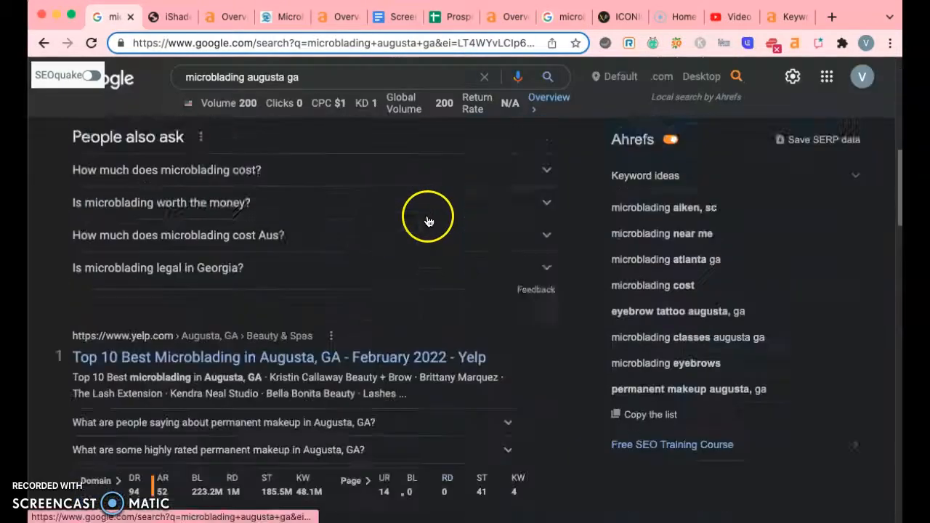
pyautogui.scroll(10, 429, 221)
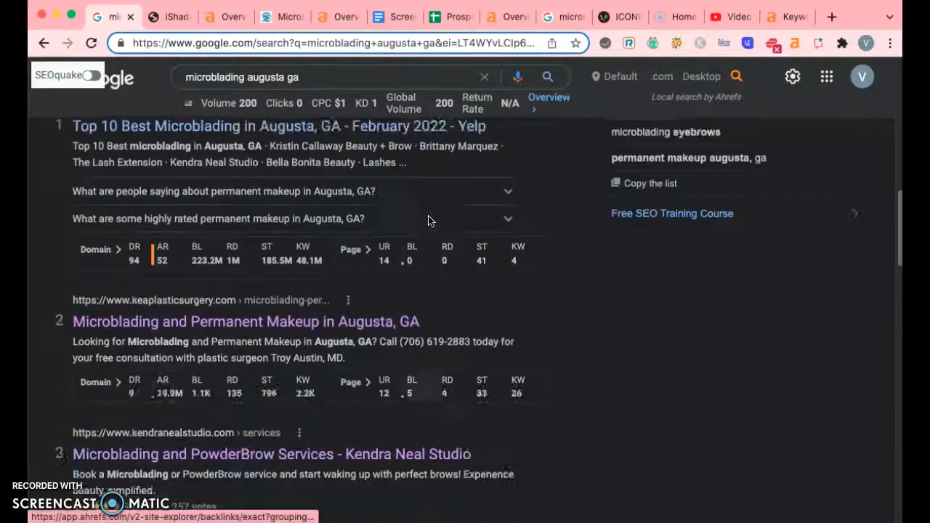
pyautogui.scroll(3, 428, 221)
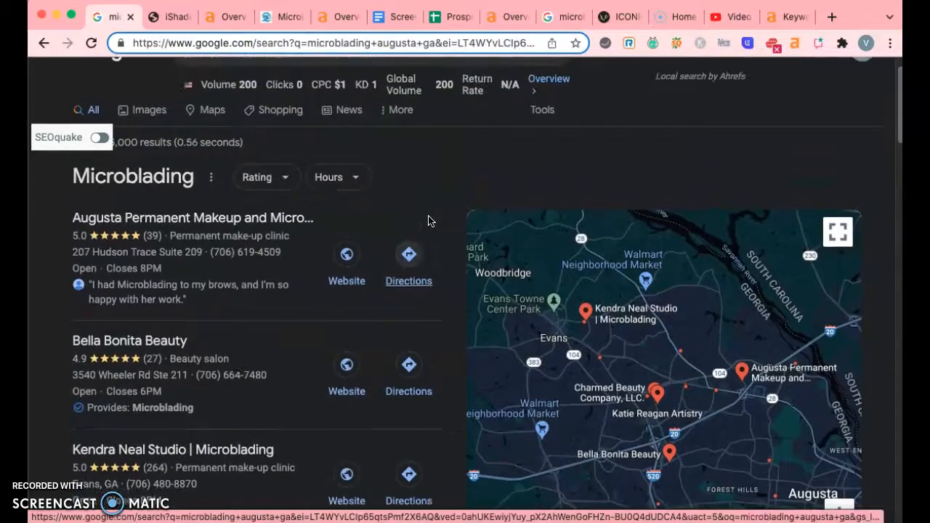
pyautogui.scroll(-1, 428, 220)
pyautogui.click(246, 153)
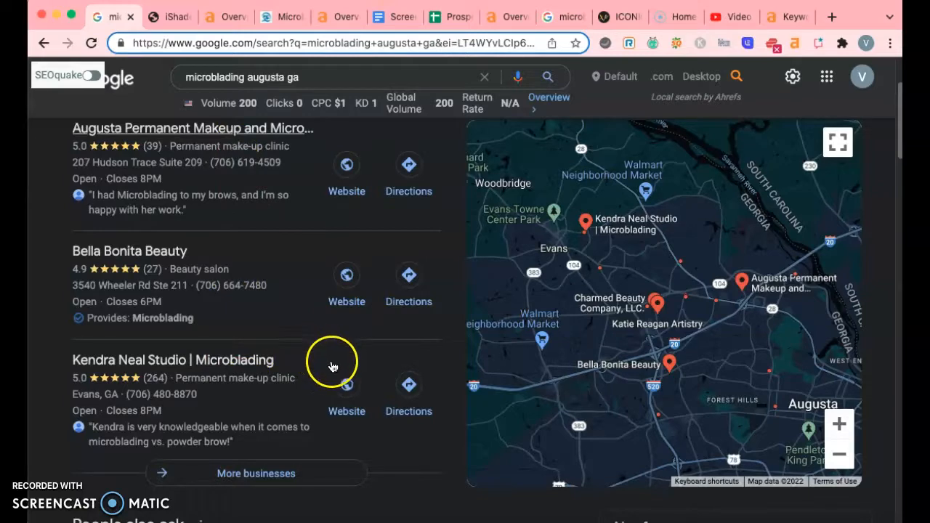
# Step: Examine the organic results for "microblading augusta ga" below the map listings, including each competitor's domain and page metrics
pyautogui.scroll(-12, 337, 378)
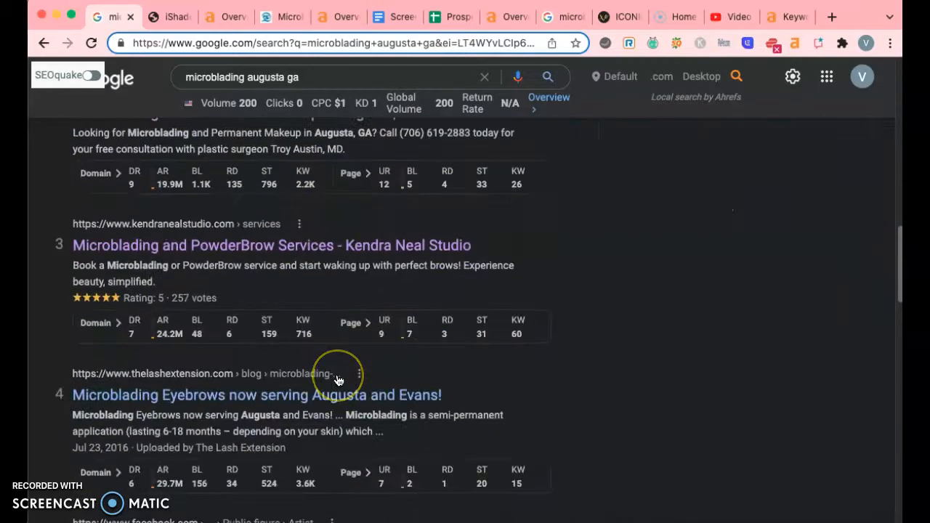
pyautogui.scroll(8, 338, 375)
pyautogui.scroll(-1, 338, 380)
pyautogui.scroll(-3, 337, 381)
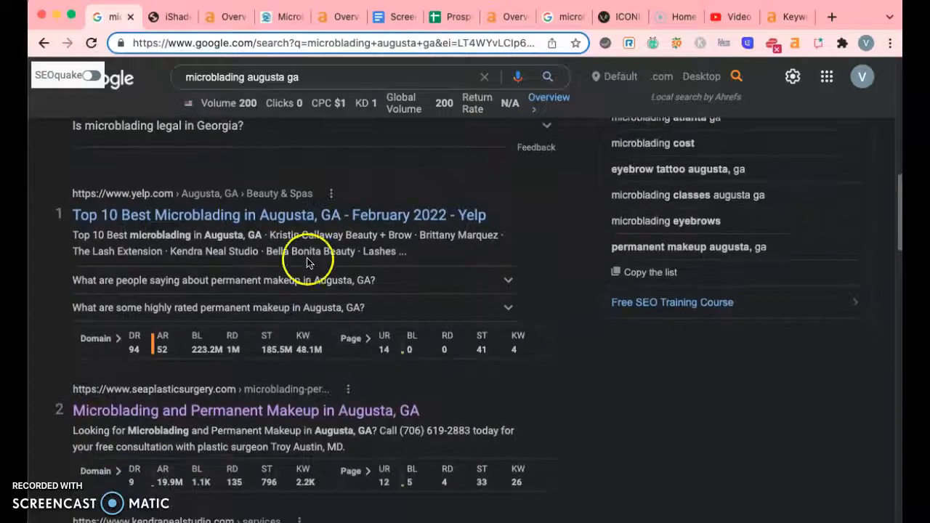
pyautogui.scroll(-2, 332, 401)
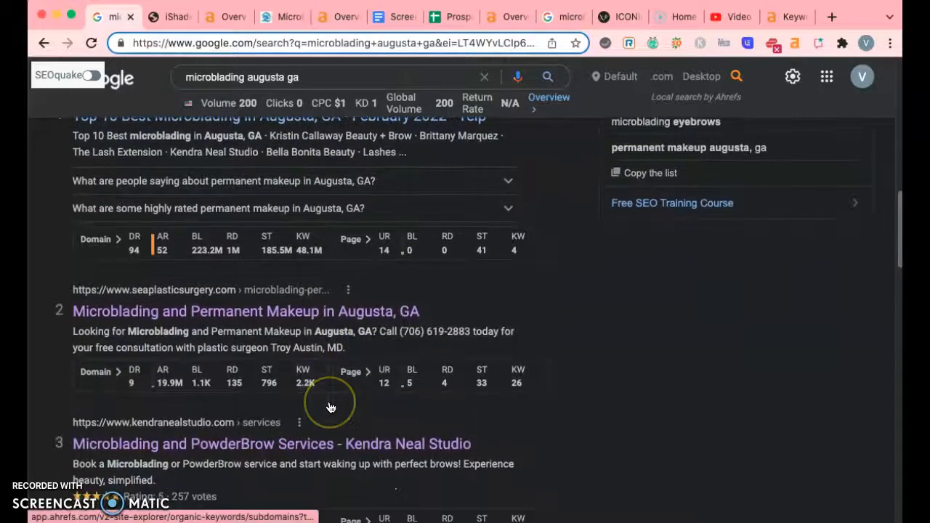
pyautogui.scroll(-5, 329, 407)
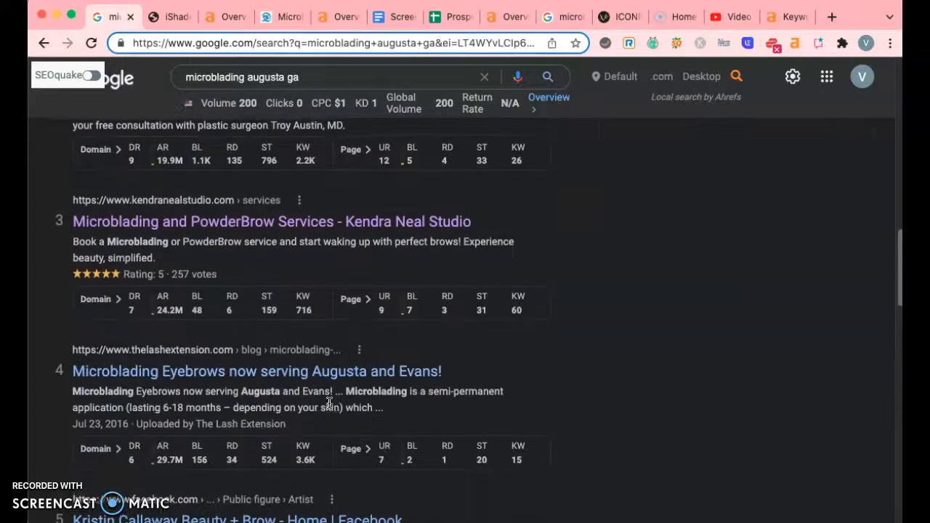
pyautogui.scroll(-3, 329, 405)
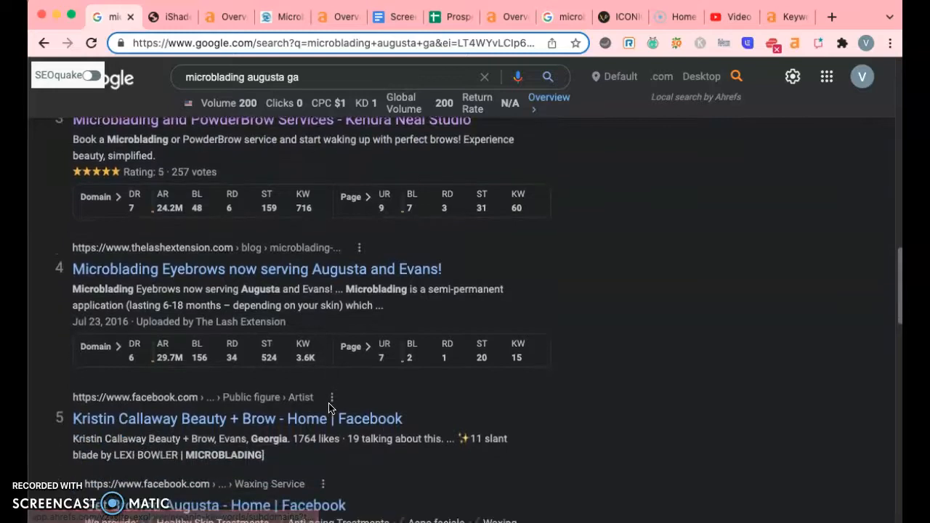
pyautogui.scroll(-5, 329, 406)
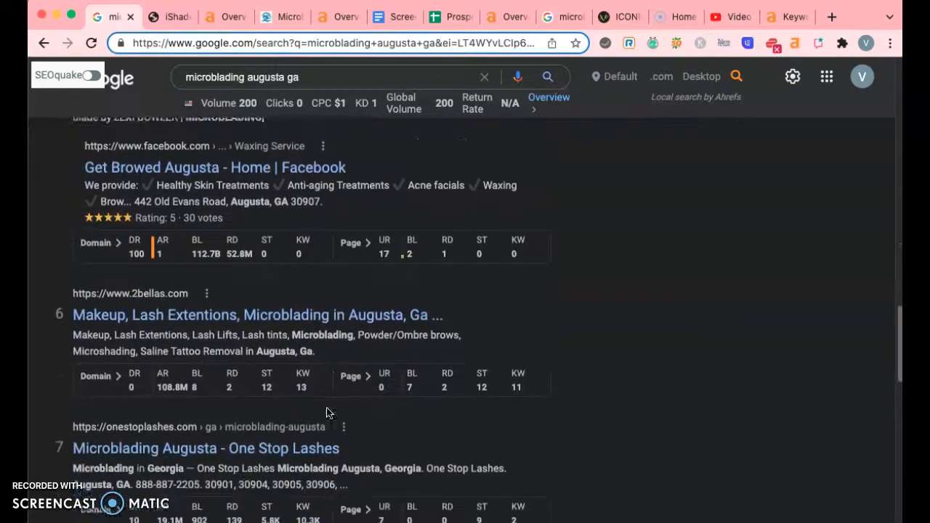
pyautogui.scroll(-3, 327, 412)
pyautogui.scroll(3, 327, 407)
pyautogui.click(326, 402)
pyautogui.scroll(2, 259, 166)
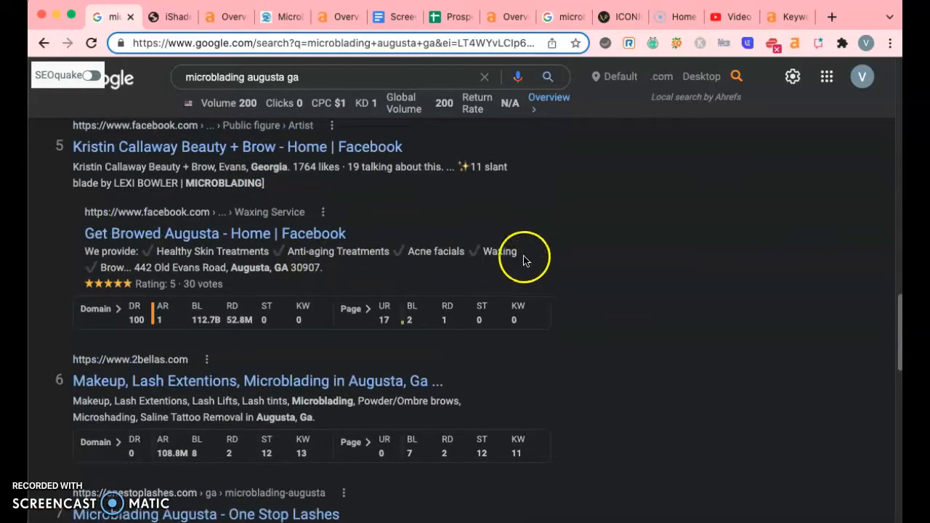
pyautogui.scroll(1, 523, 259)
pyautogui.scroll(1, 524, 262)
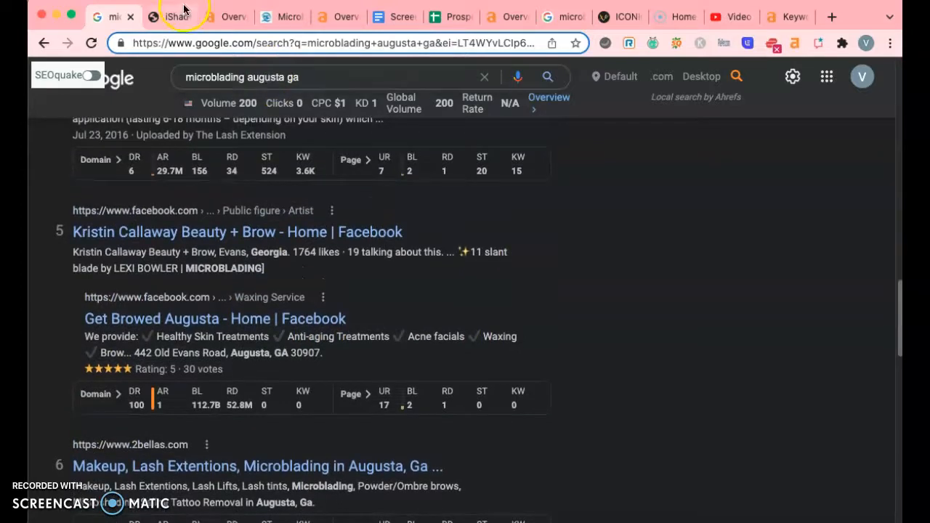
# Step: Return to the iShade iBrowz website and review its content from the header banner through the gallery to the contact details
pyautogui.click(174, 17)
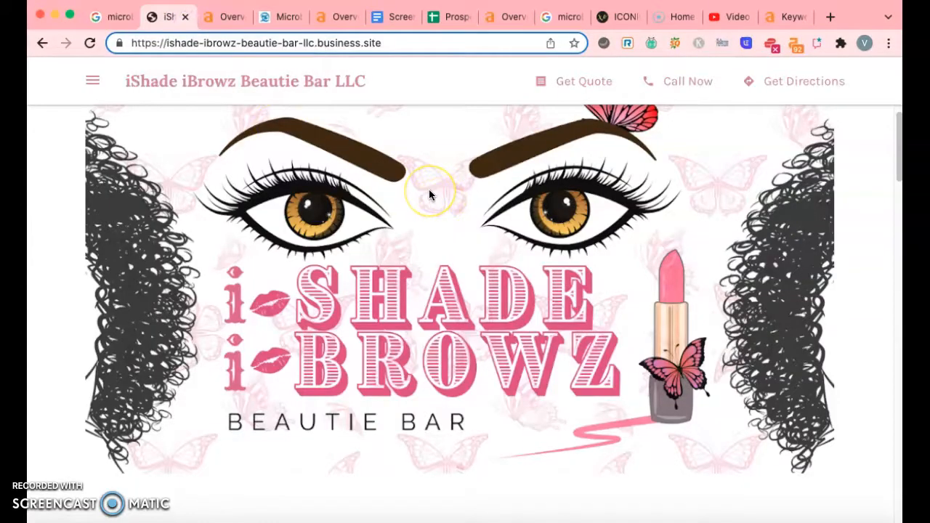
pyautogui.scroll(-10, 428, 194)
pyautogui.scroll(-3, 440, 197)
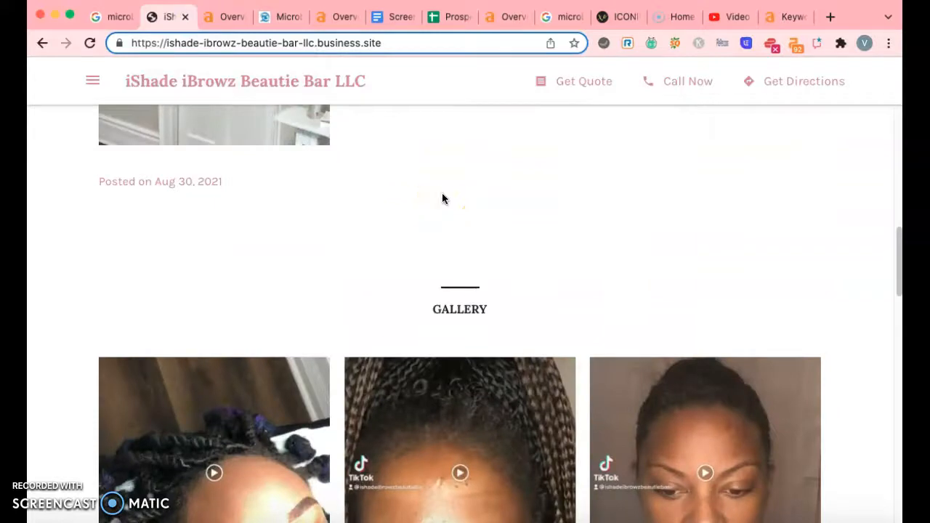
pyautogui.click(426, 193)
pyautogui.scroll(-2, 418, 191)
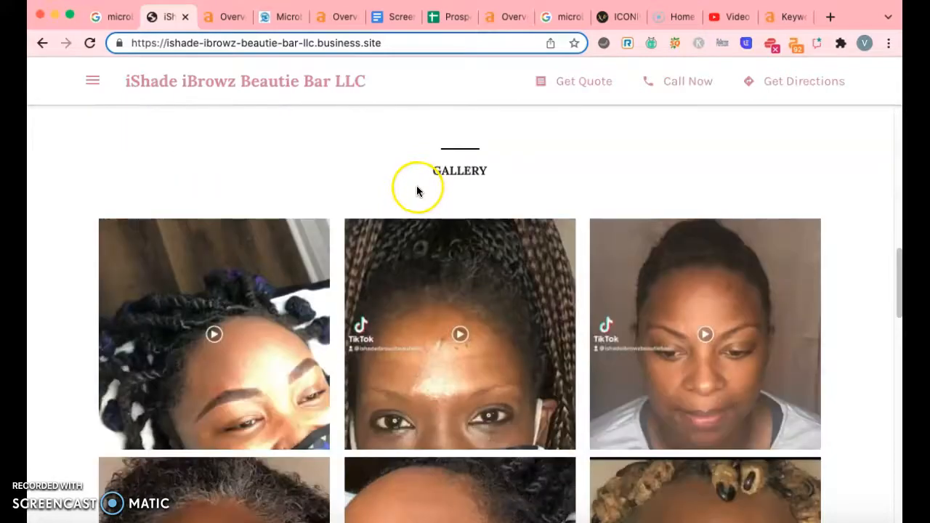
pyautogui.scroll(-15, 416, 191)
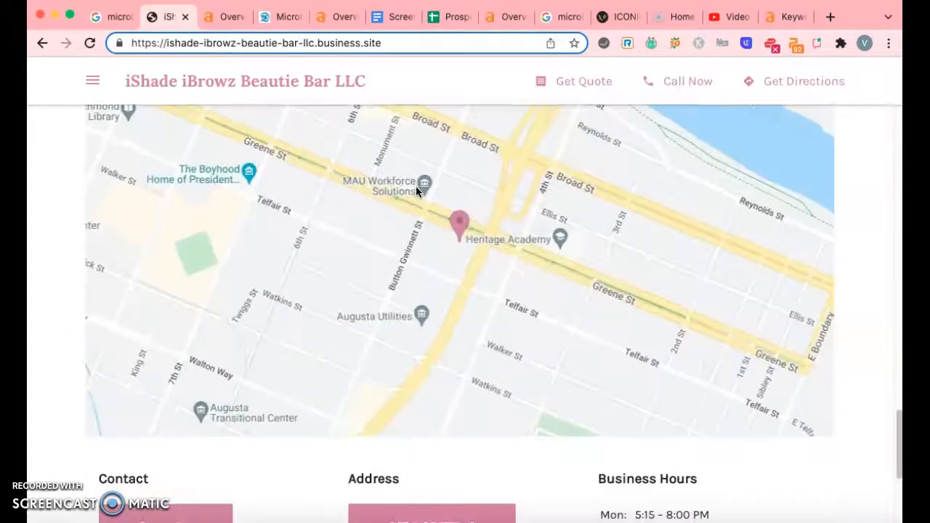
pyautogui.scroll(-4, 416, 190)
pyautogui.click(420, 192)
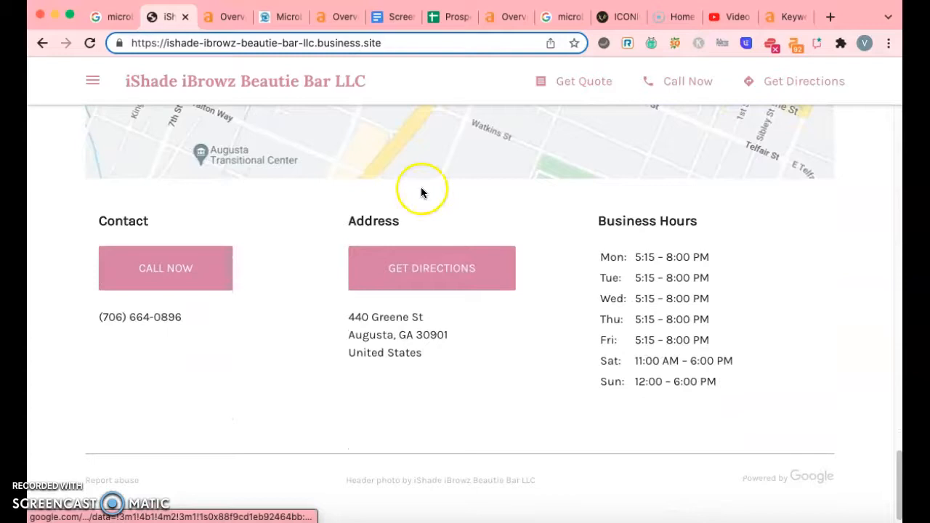
# Step: Return to the Google results for "microblading augusta ga" and review the local map listings alongside the organic results below them
pyautogui.click(123, 23)
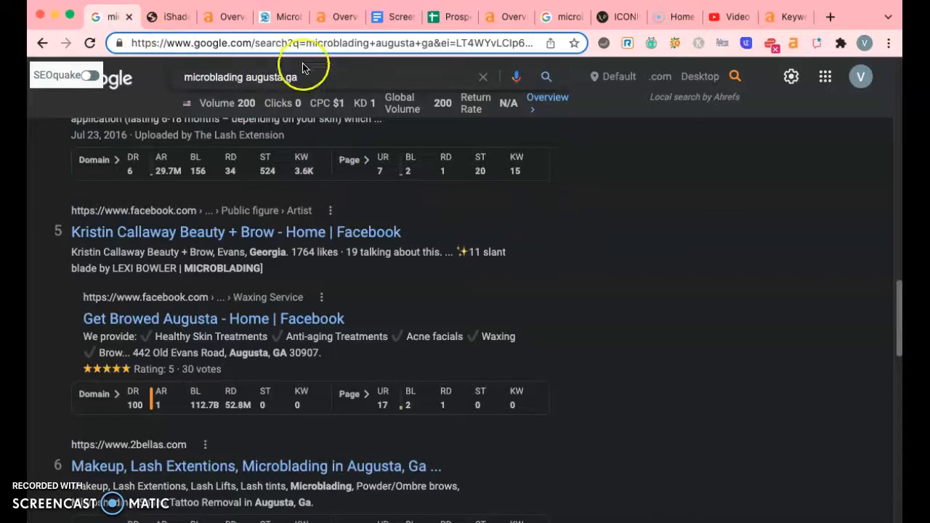
pyautogui.scroll(10, 381, 209)
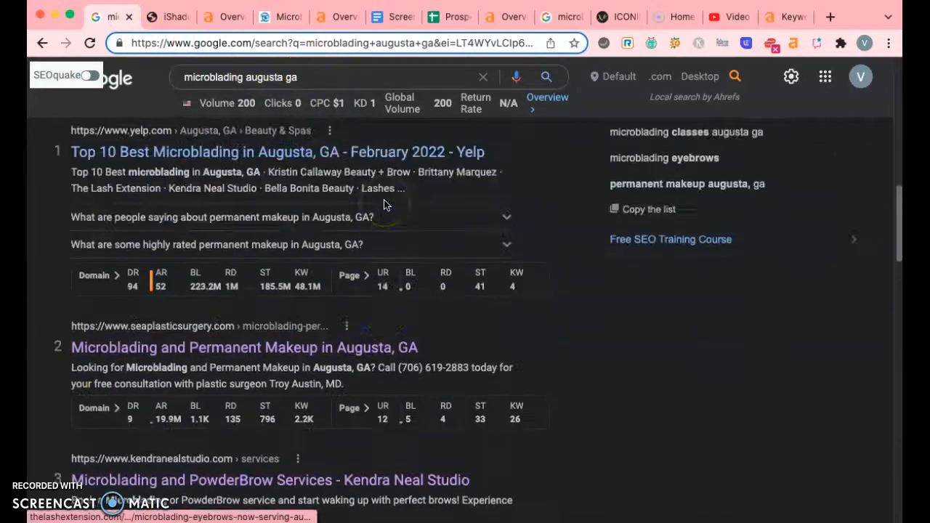
pyautogui.scroll(1, 384, 204)
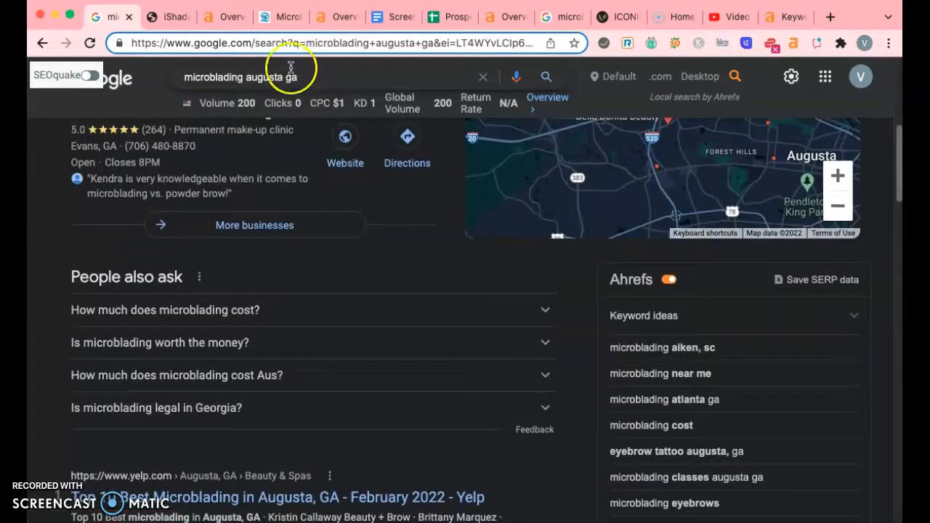
pyautogui.scroll(4, 345, 145)
pyautogui.scroll(2, 350, 170)
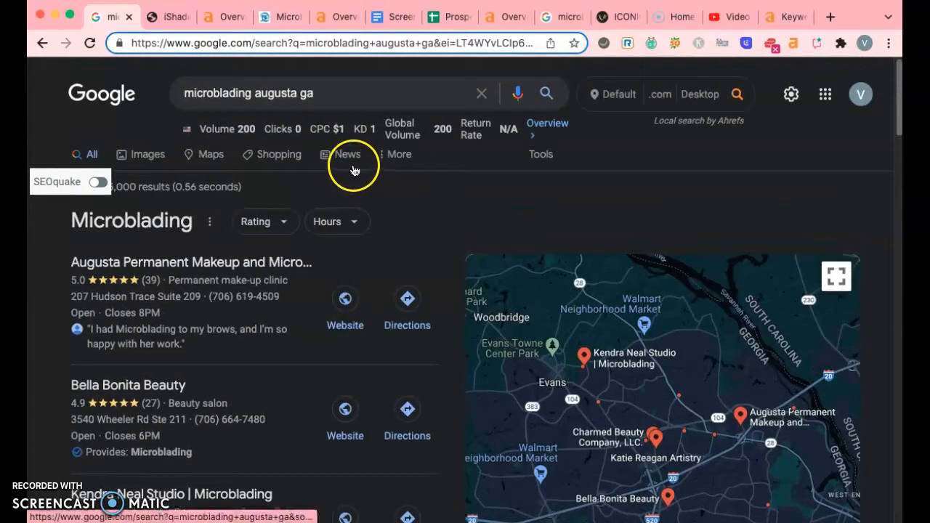
pyautogui.click(354, 158)
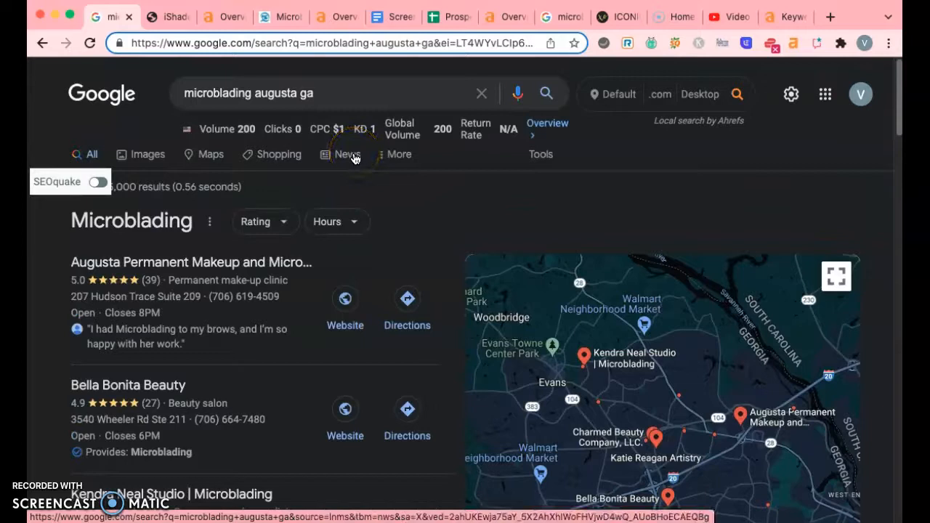
pyautogui.scroll(-1, 354, 159)
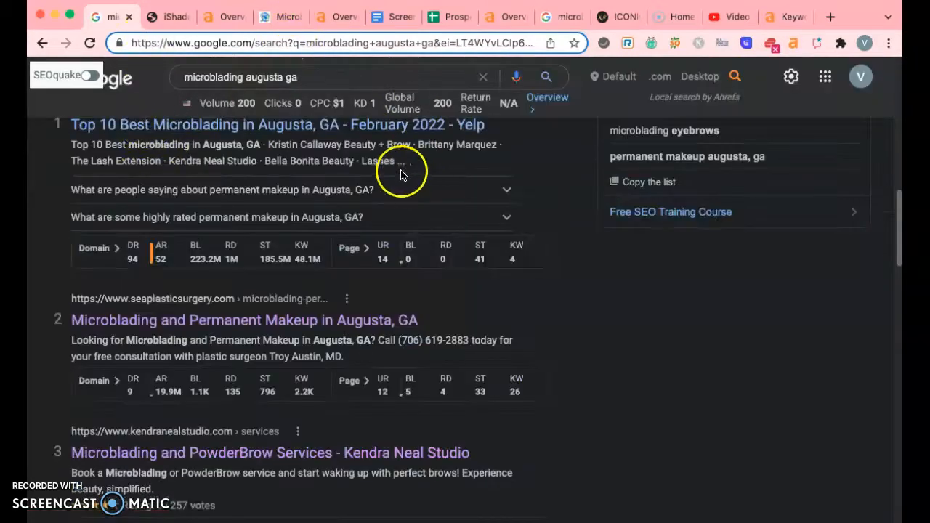
# Step: Check the iShade iBrowz site's metrics in its Ahrefs overview and compare them with the top organic competitors on Google
pyautogui.click(224, 21)
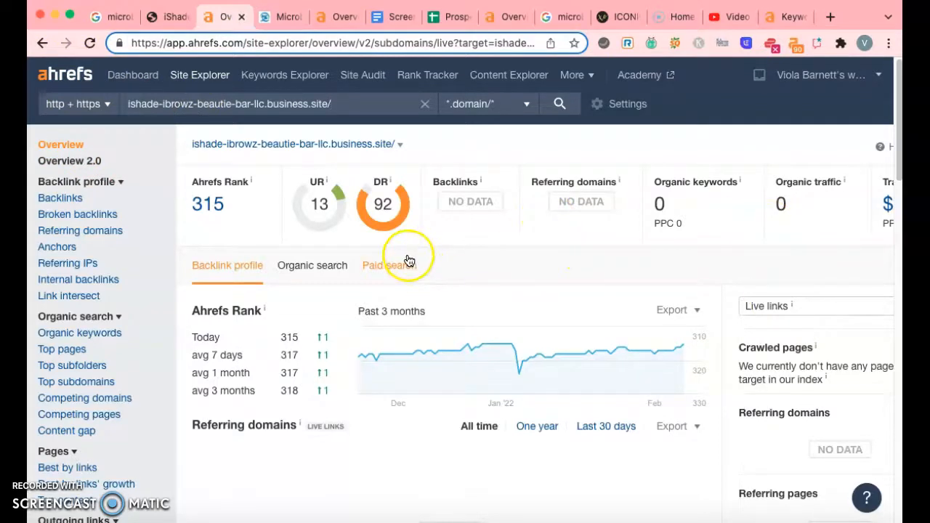
pyautogui.click(155, 107)
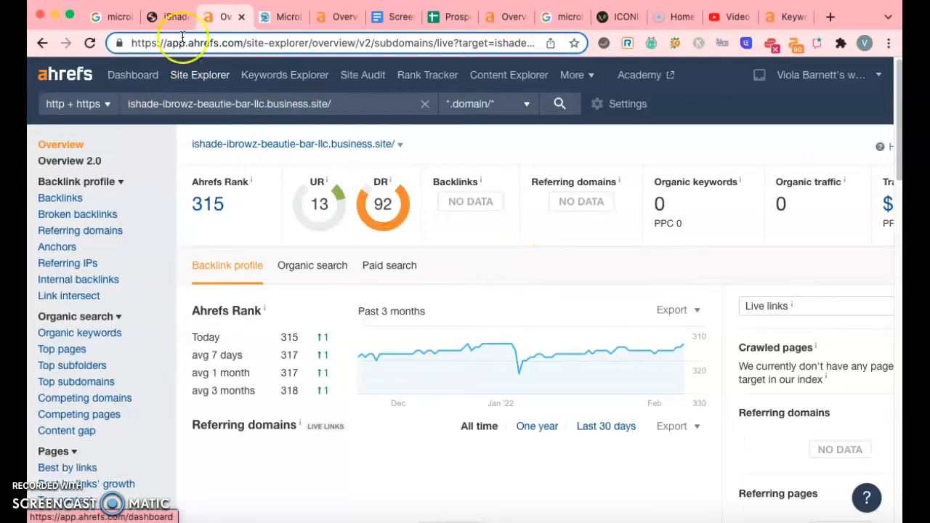
pyautogui.click(106, 18)
pyautogui.scroll(3, 218, 290)
pyautogui.scroll(-2, 177, 307)
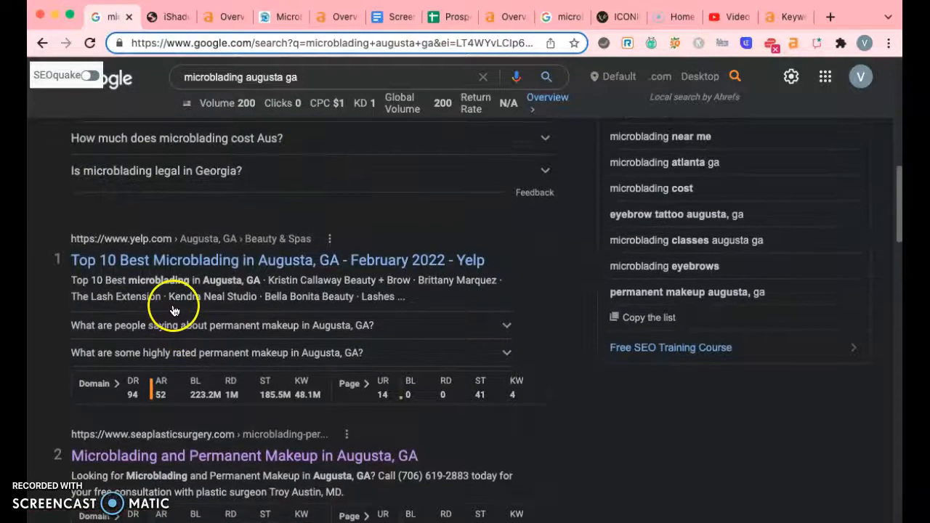
pyautogui.scroll(-3, 173, 312)
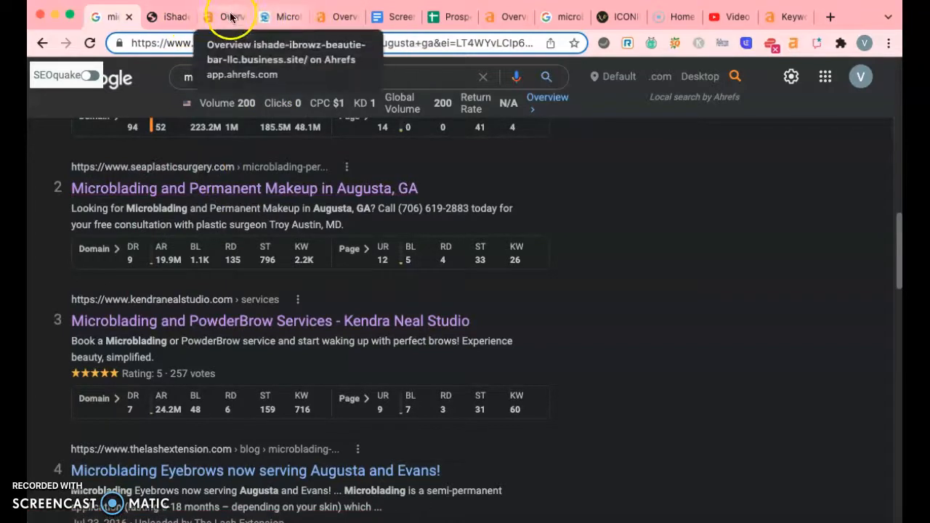
# Step: Switch to the Southeastern Aesthetic Surgery microblading page and review its header, body content and footer contact section
pyautogui.click(262, 17)
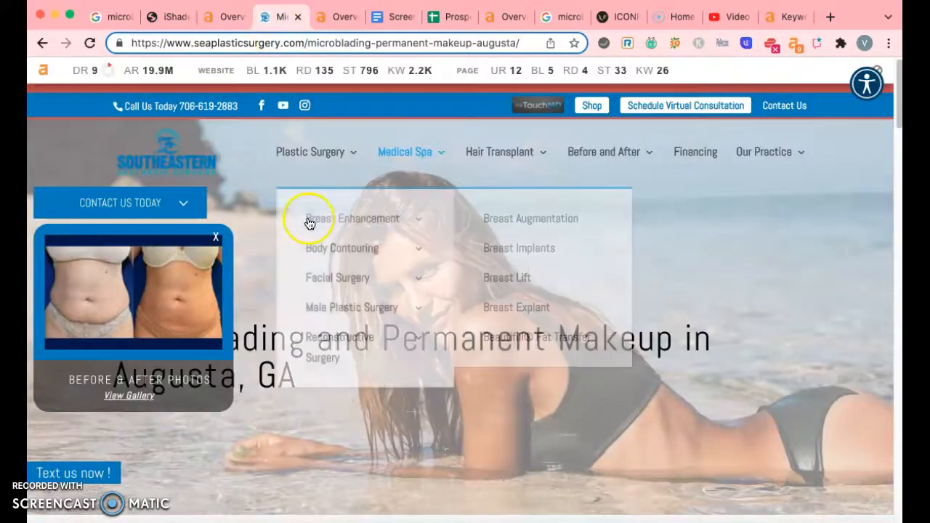
pyautogui.moveTo(309, 223)
pyautogui.scroll(-15, 310, 226)
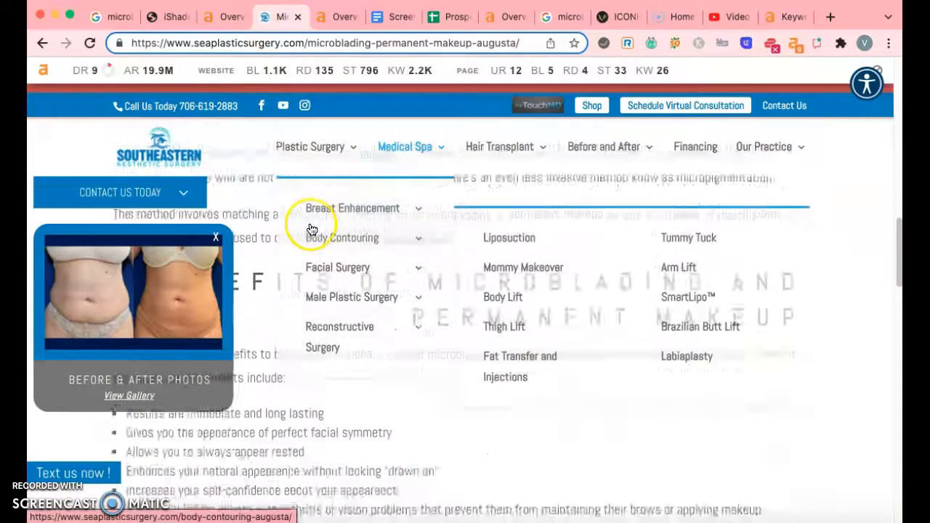
pyautogui.scroll(-15, 311, 231)
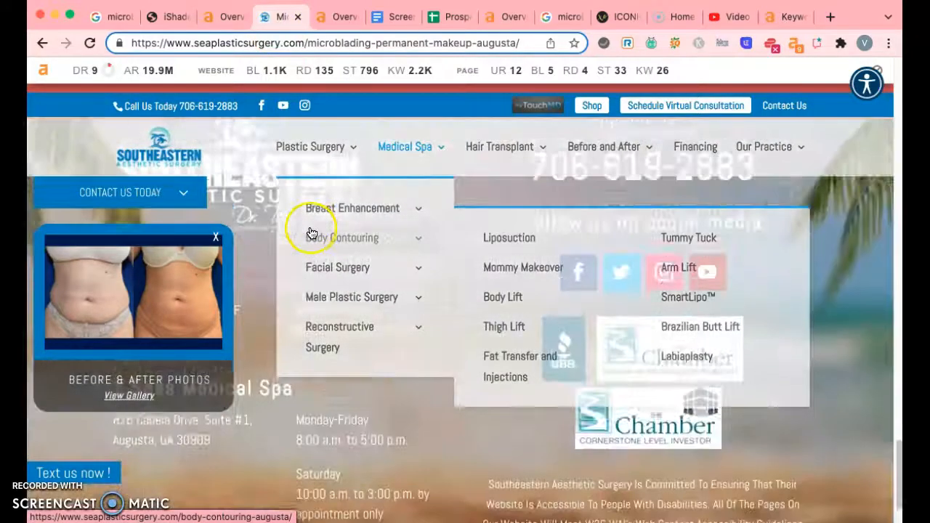
pyautogui.scroll(10, 577, 336)
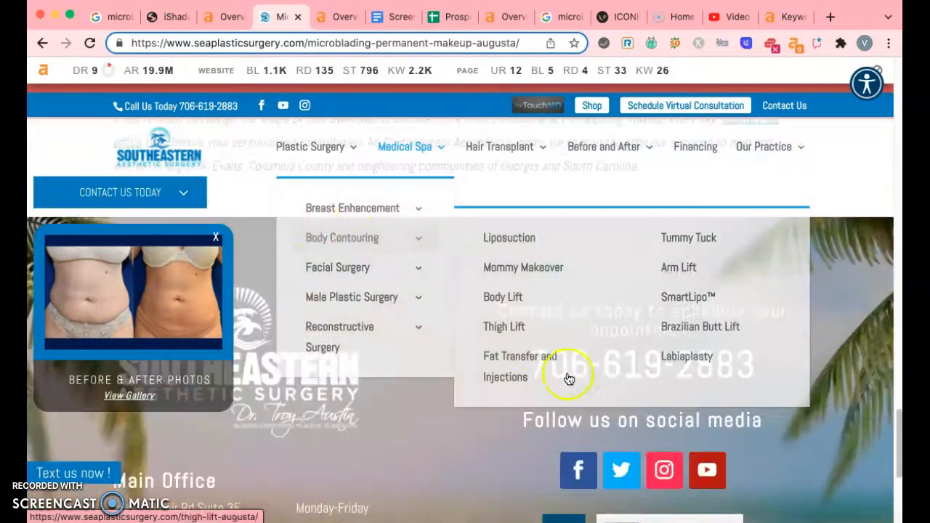
pyautogui.scroll(20, 466, 444)
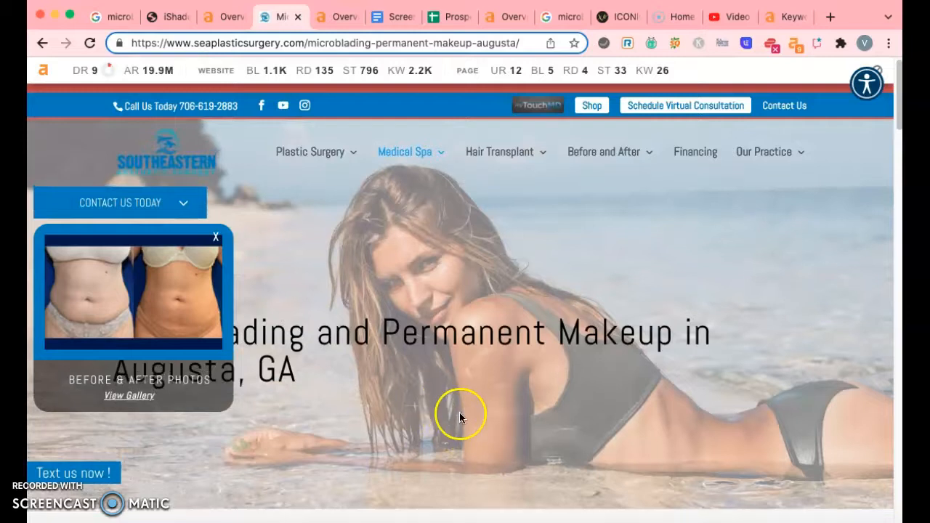
pyautogui.scroll(-5, 459, 411)
pyautogui.scroll(-5, 479, 419)
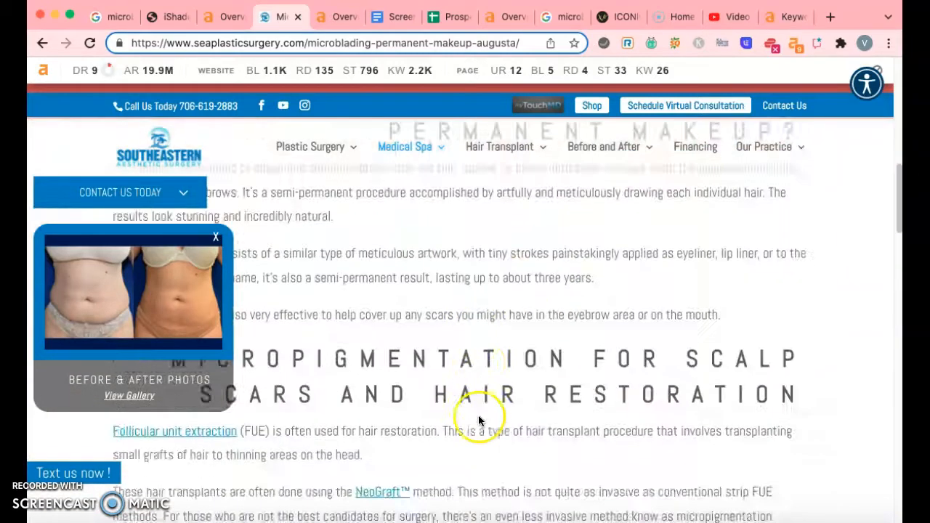
pyautogui.scroll(-1, 479, 417)
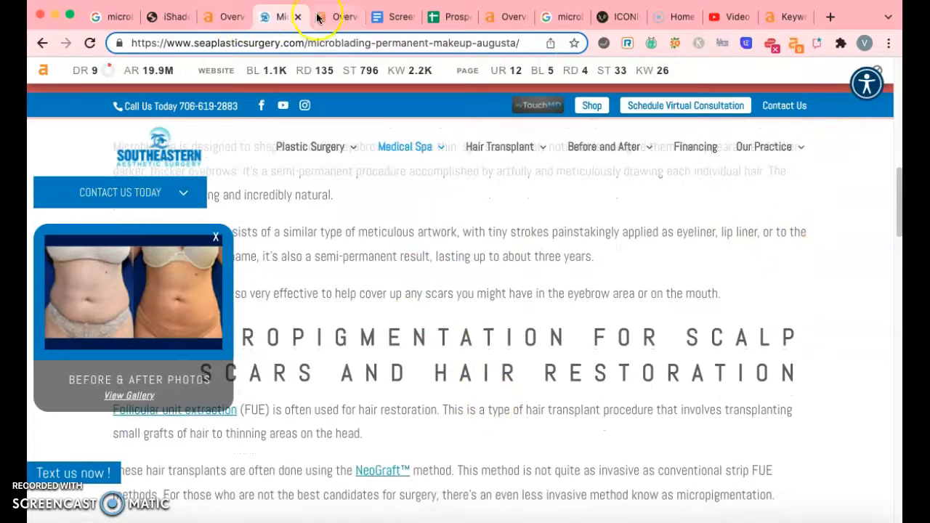
# Step: Switch to the Ahrefs overview for the seaplasticsurgery.com microblading page and open its full list of backlinks
pyautogui.click(341, 16)
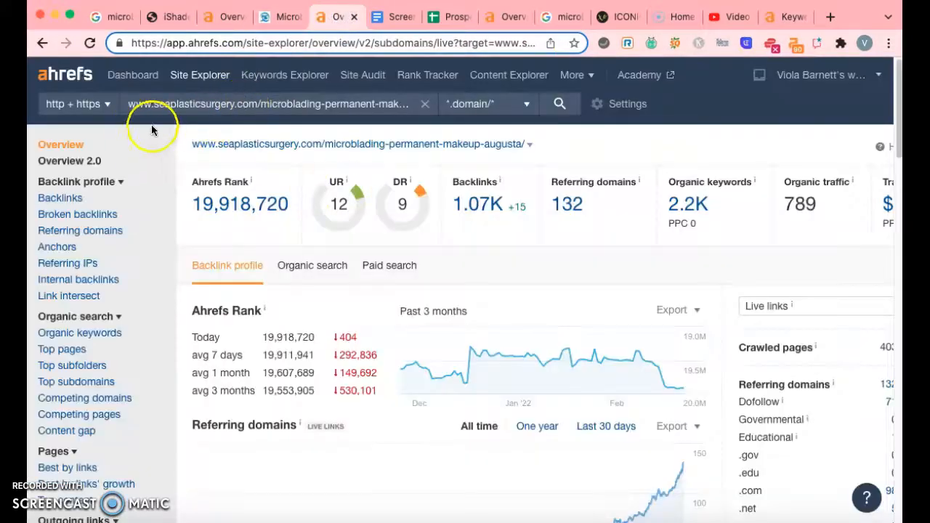
pyautogui.click(482, 204)
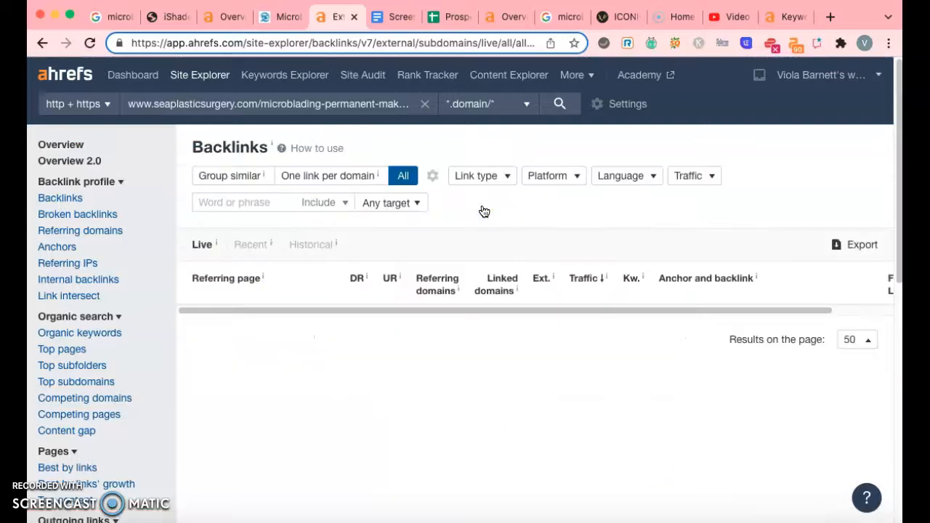
pyautogui.scroll(-1, 447, 319)
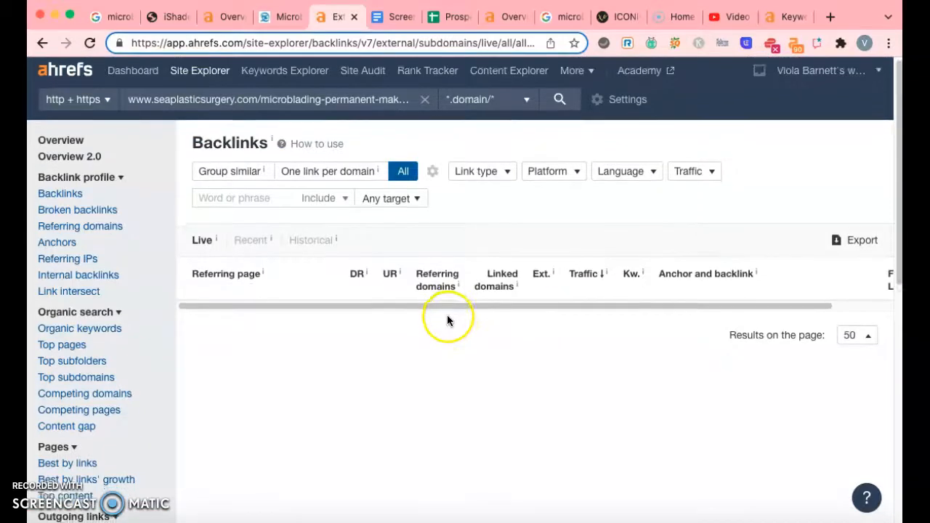
pyautogui.scroll(-2, 448, 319)
pyautogui.scroll(-4, 449, 319)
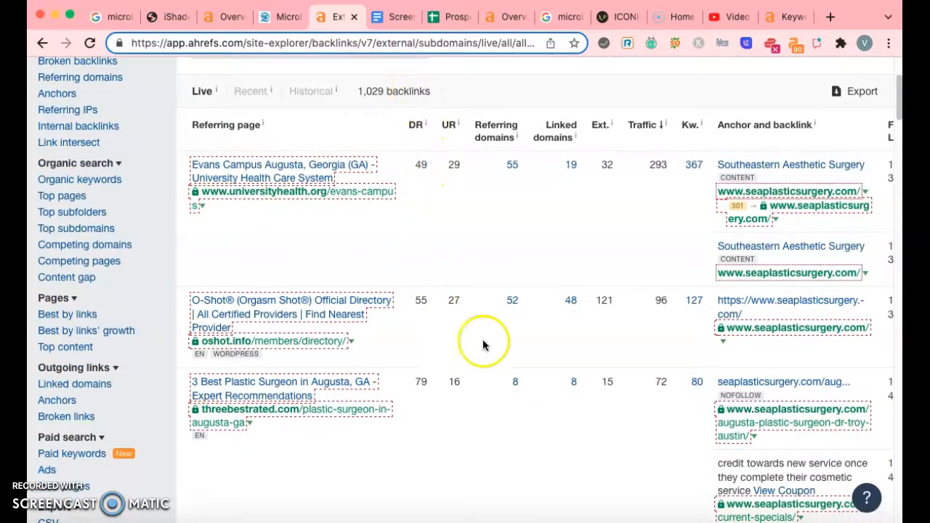
# Step: Examine the seaplasticsurgery.com backlinks throughout the list, including each referring page, its DR and UR ratings and its anchor text
pyautogui.scroll(-20, 483, 345)
pyautogui.scroll(-8, 432, 385)
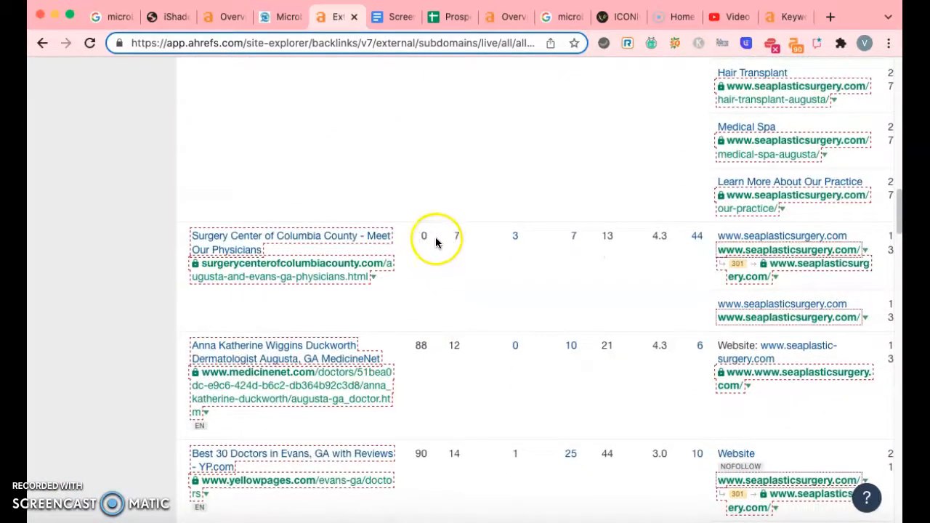
pyautogui.scroll(-13, 436, 243)
pyautogui.scroll(-1, 439, 249)
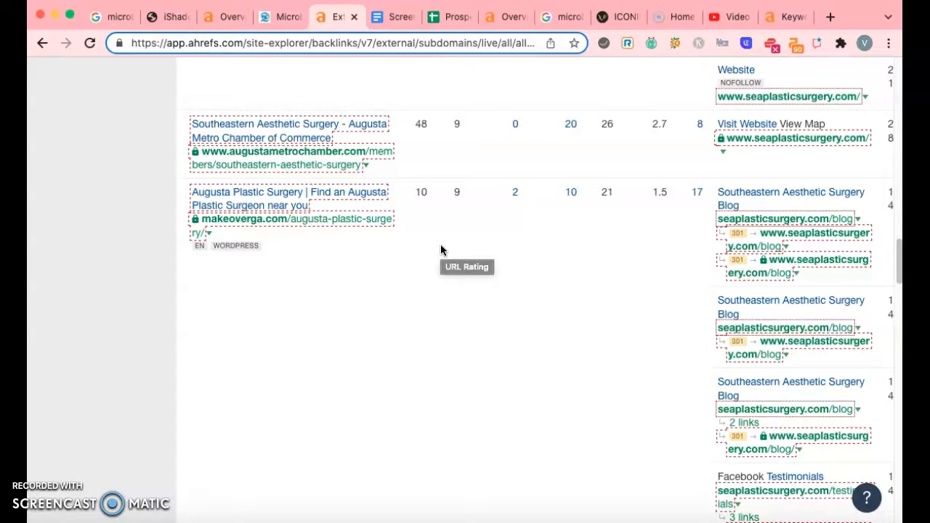
pyautogui.scroll(3, 442, 208)
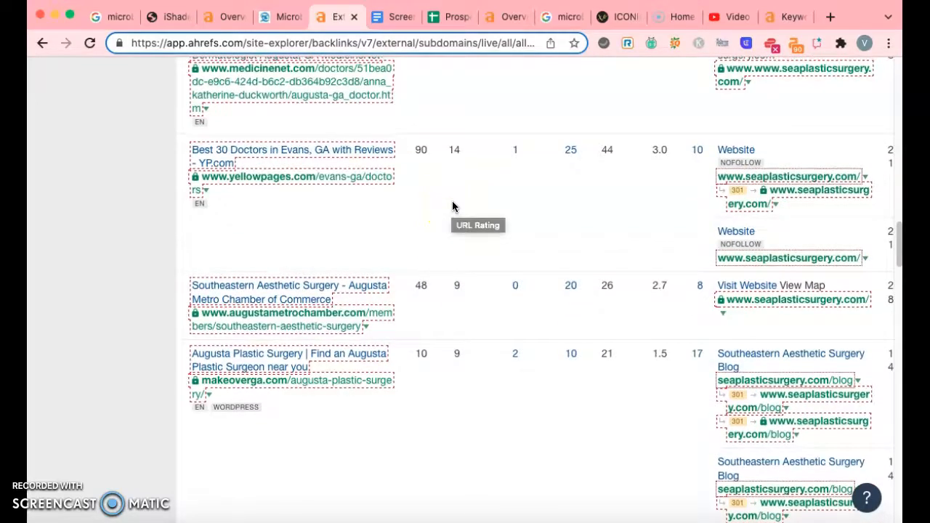
pyautogui.scroll(1, 452, 207)
pyautogui.scroll(1, 452, 208)
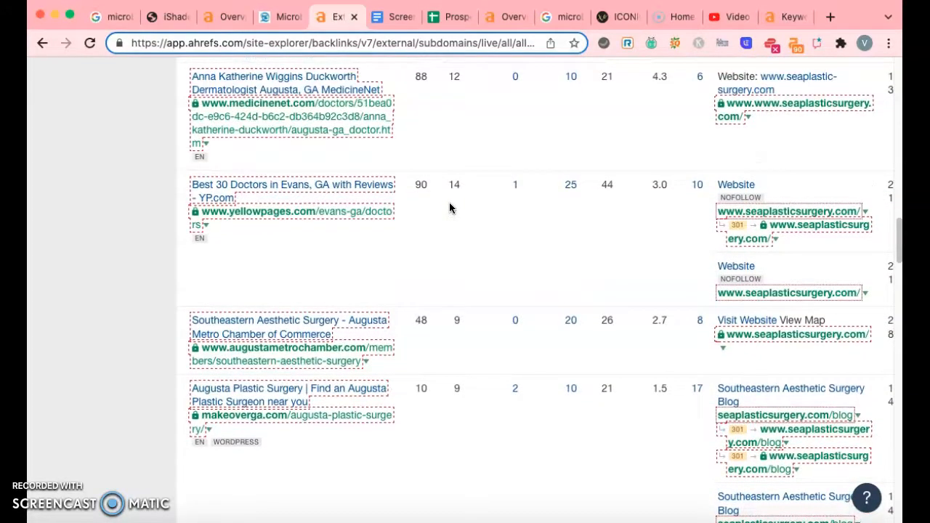
pyautogui.scroll(-5, 448, 209)
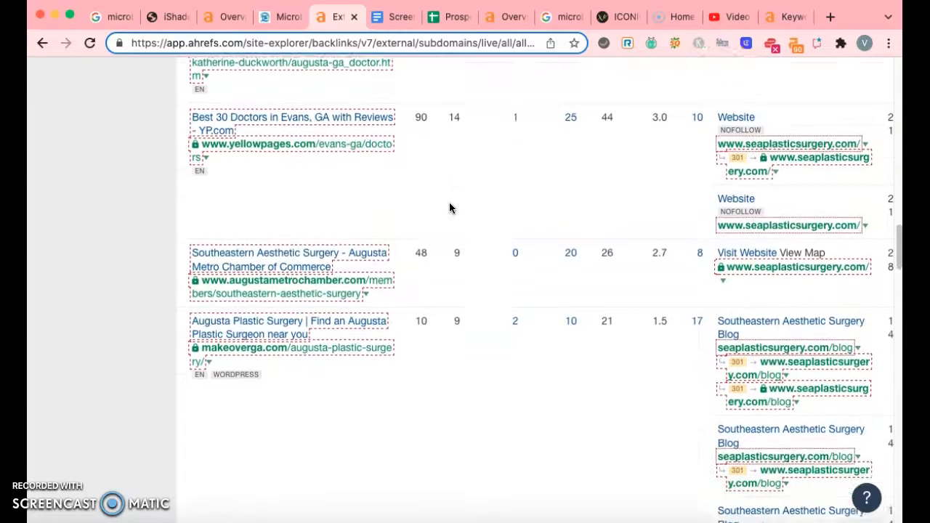
pyautogui.scroll(-8, 449, 207)
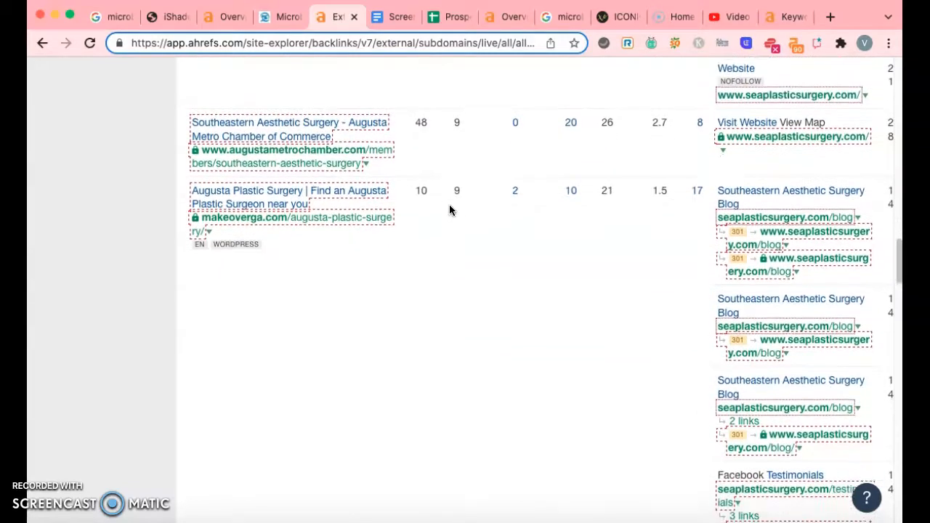
pyautogui.scroll(-10, 443, 200)
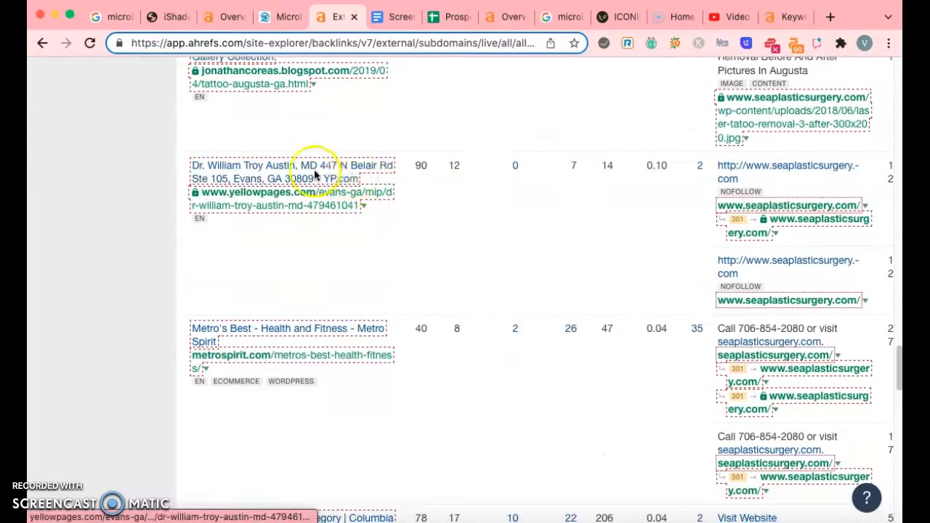
pyautogui.scroll(-1, 431, 180)
pyautogui.scroll(-8, 430, 180)
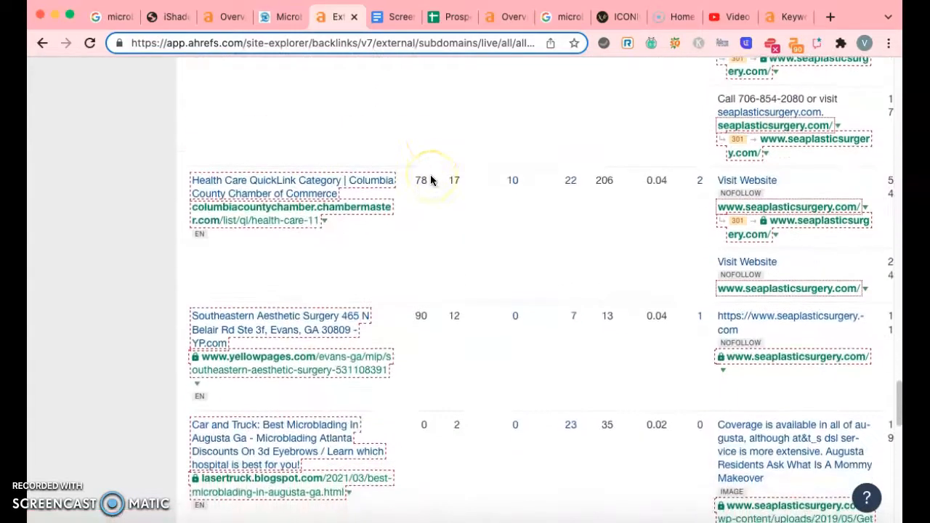
pyautogui.scroll(-2, 429, 170)
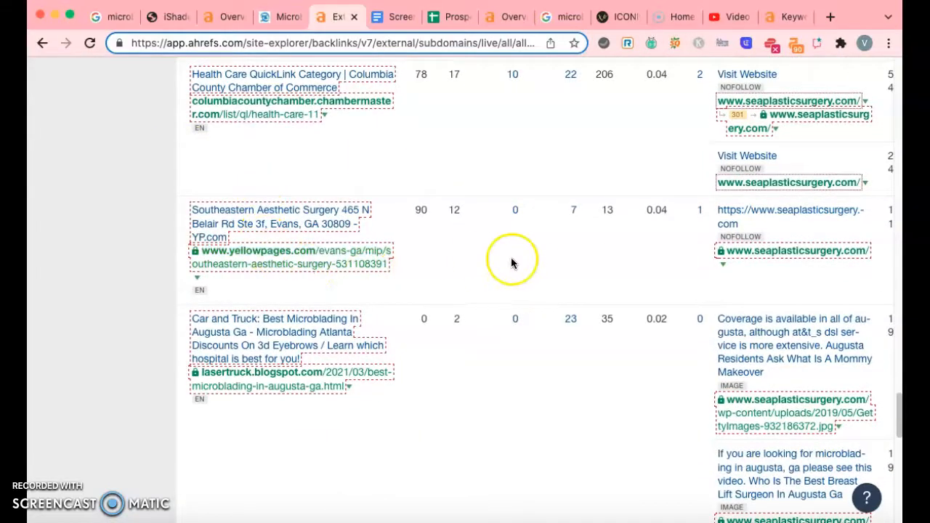
pyautogui.scroll(-10, 516, 261)
pyautogui.scroll(-5, 526, 266)
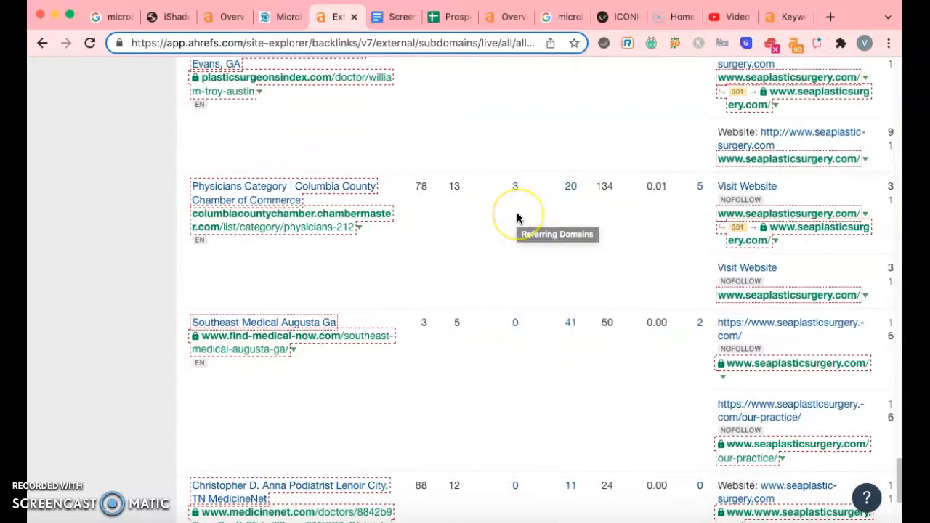
pyautogui.scroll(-4, 518, 215)
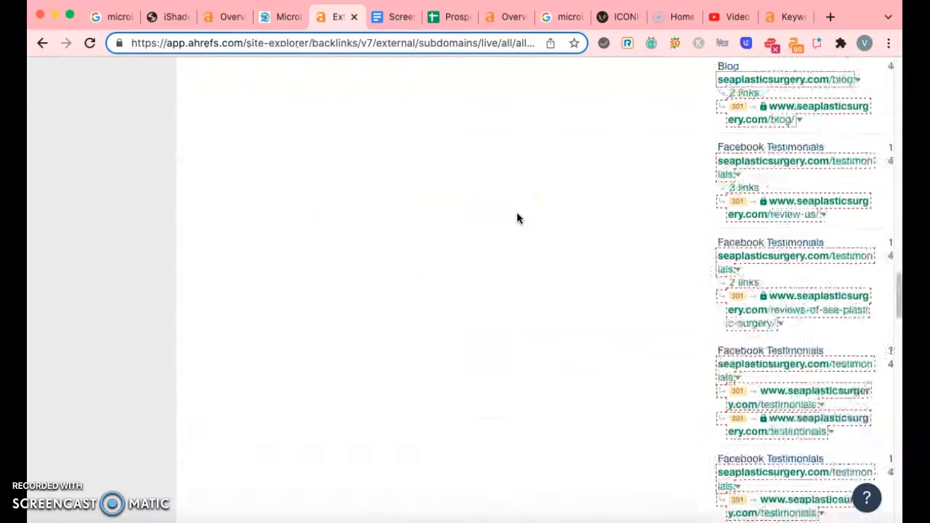
pyautogui.scroll(20, 516, 212)
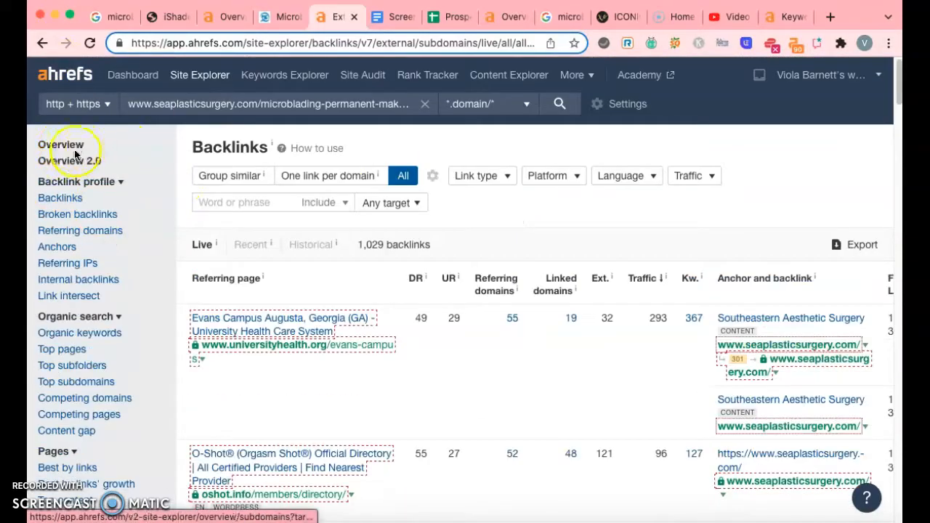
# Step: Return to the seaplasticsurgery.com overview and open its Organic Keywords report
pyautogui.click(76, 151)
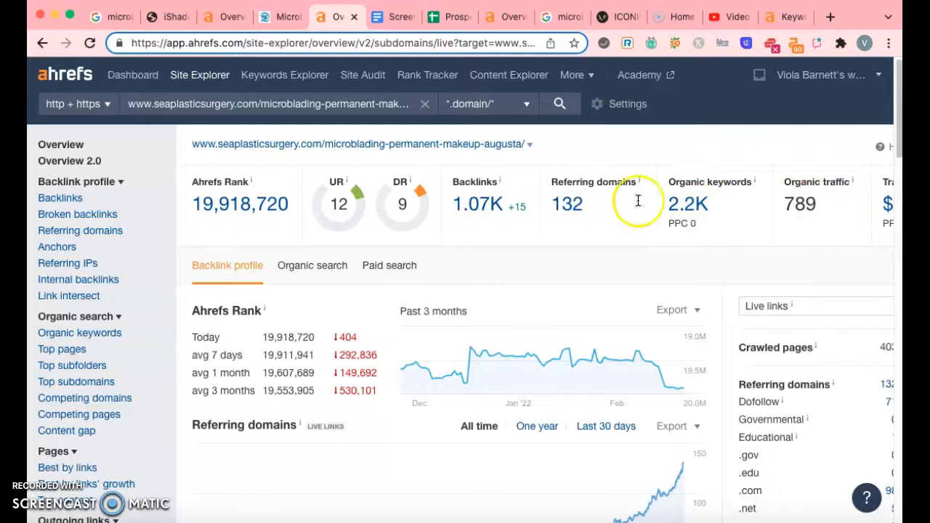
pyautogui.click(674, 205)
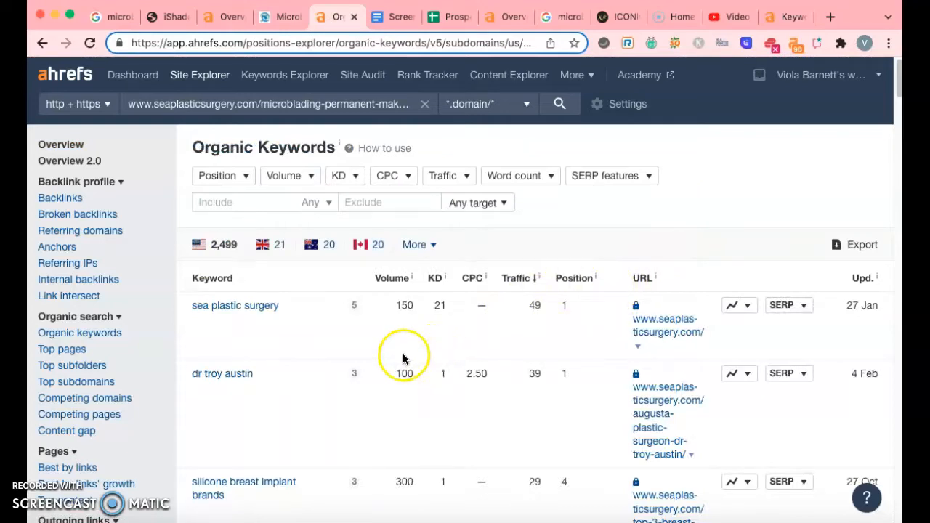
# Step: Examine the seaplasticsurgery.com organic keywords, including the volume, KD, CPC, traffic and position of "microblading augusta ga"
pyautogui.scroll(-10, 403, 359)
pyautogui.scroll(1, 327, 327)
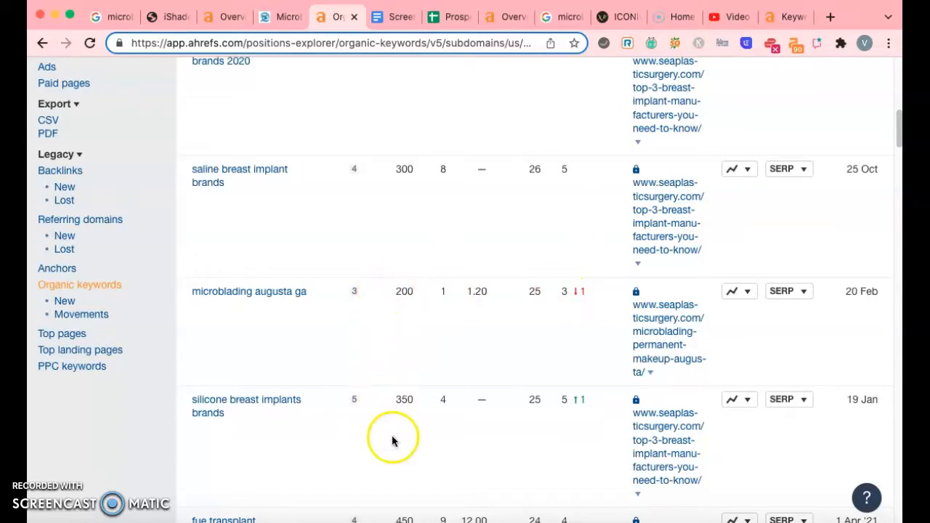
pyautogui.scroll(-10, 376, 398)
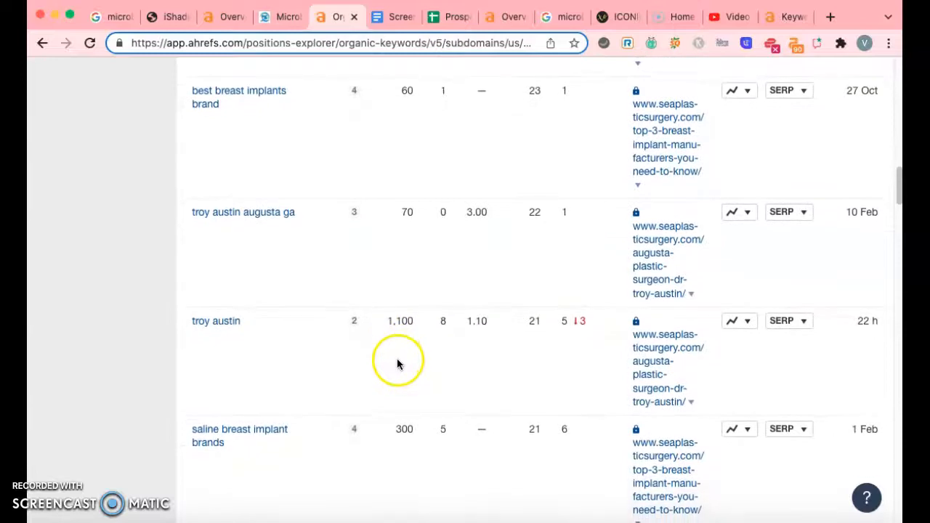
pyautogui.scroll(5, 397, 357)
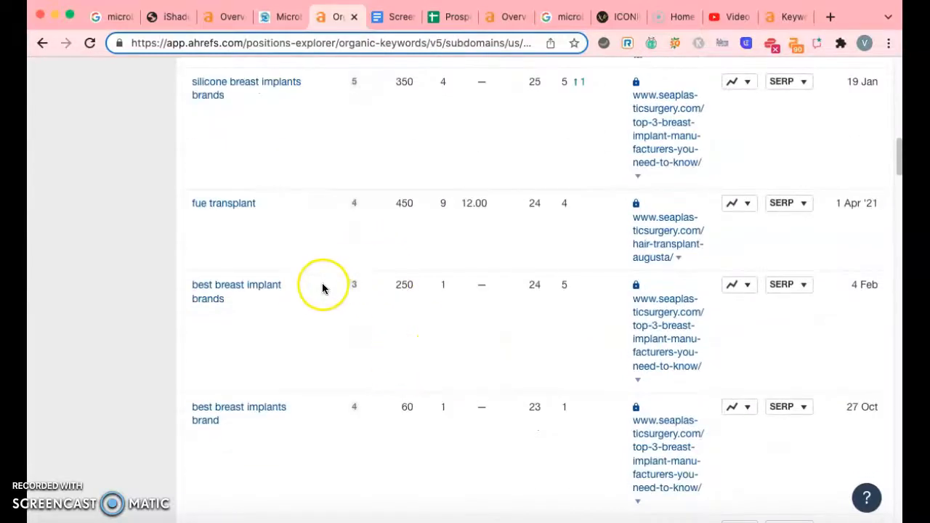
pyautogui.scroll(2, 321, 177)
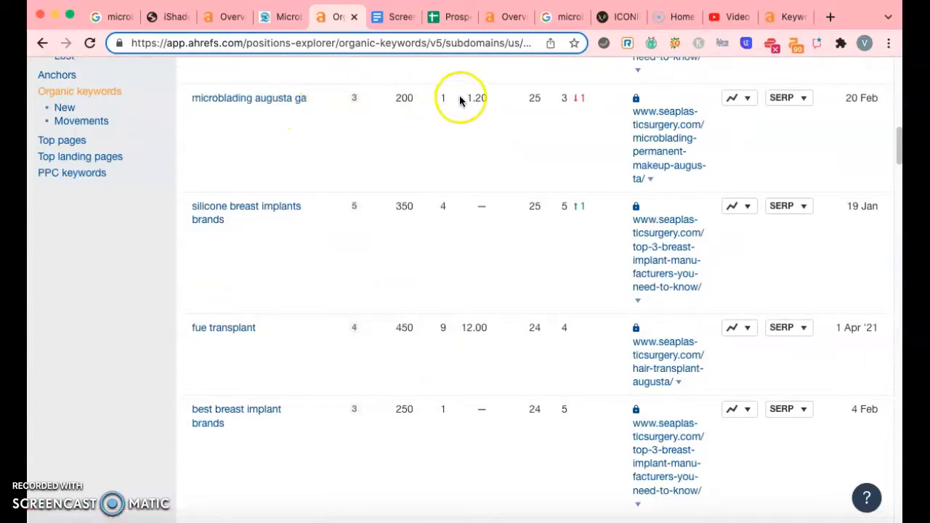
pyautogui.scroll(5, 495, 108)
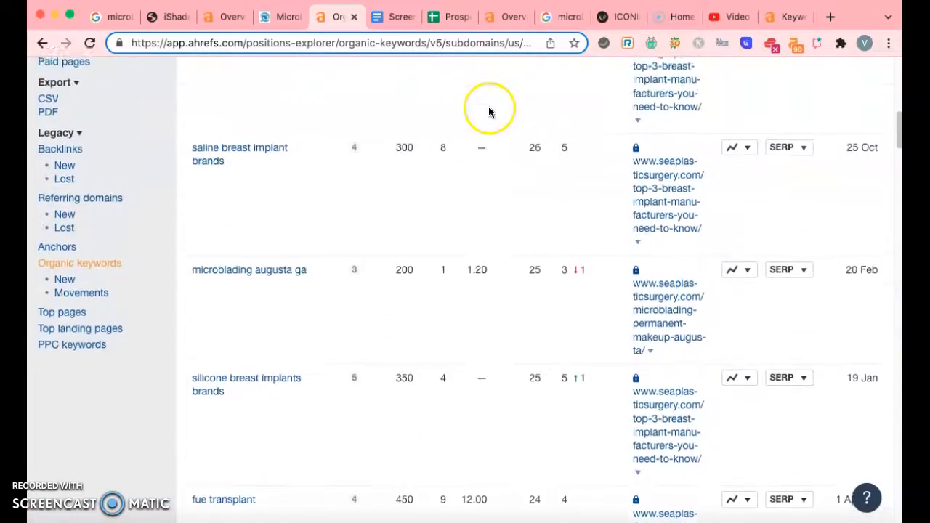
pyautogui.scroll(6, 489, 112)
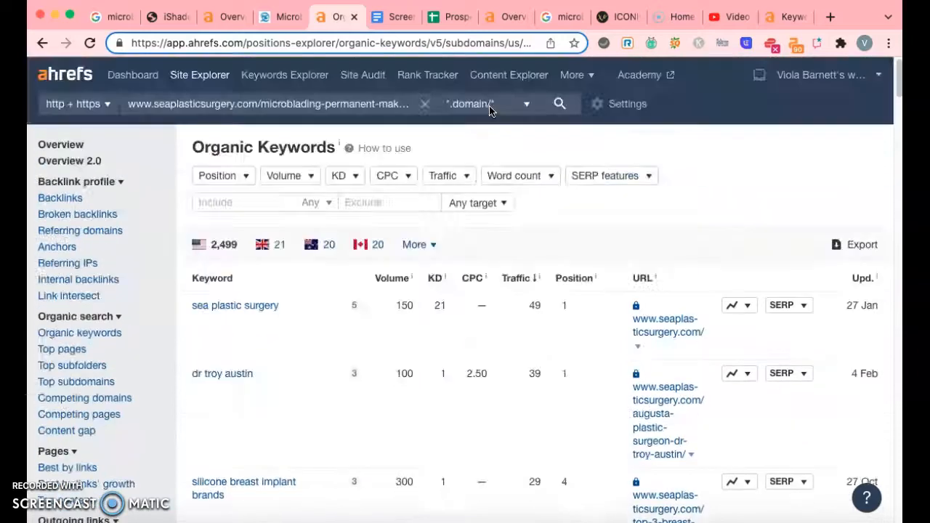
# Step: Switch to the iShade iBrowz Beautie Bar website and look back over its contact, gallery and updates sections
pyautogui.click(170, 19)
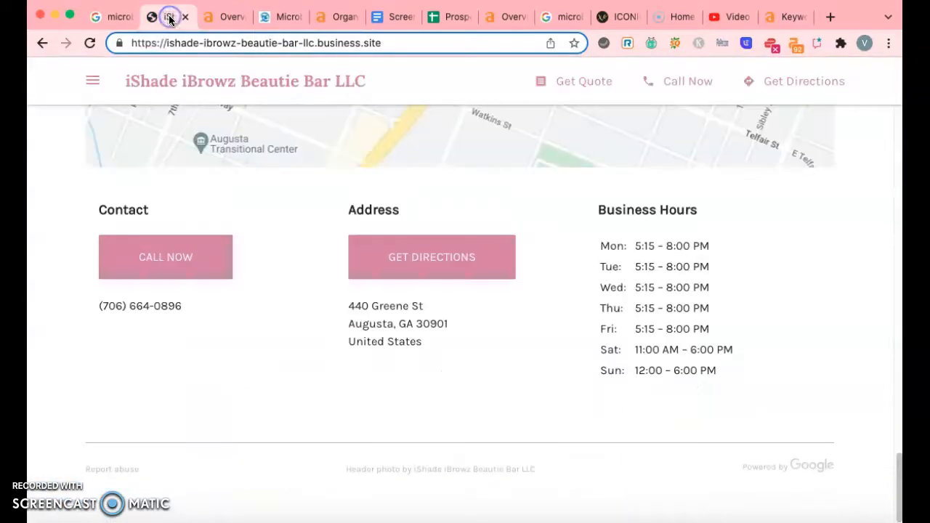
pyautogui.scroll(3, 265, 178)
pyautogui.scroll(5, 273, 171)
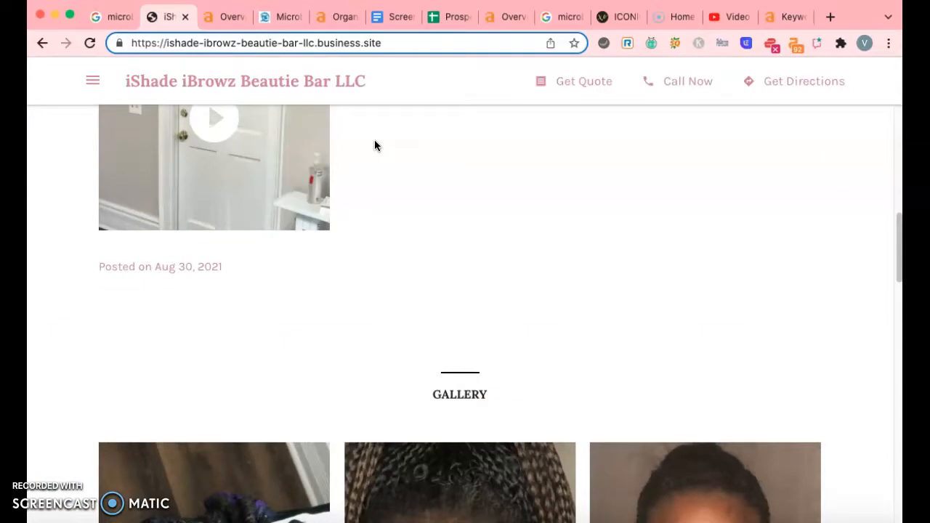
pyautogui.click(378, 132)
# Step: Switch to the Google results for "microblading augusta ga" and examine the local business listings, their ratings and reviews, and the map
pyautogui.click(119, 16)
pyautogui.scroll(10, 258, 262)
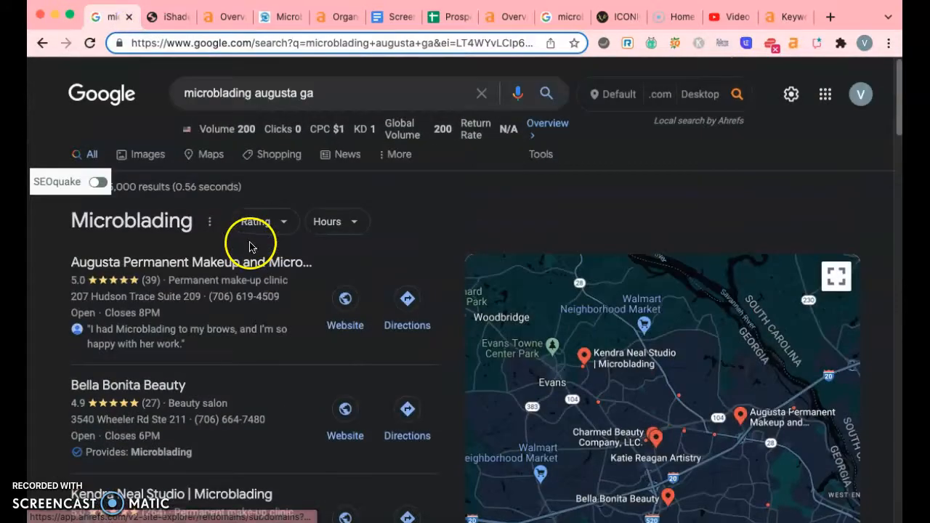
pyautogui.scroll(-3, 322, 253)
pyautogui.scroll(3, 319, 258)
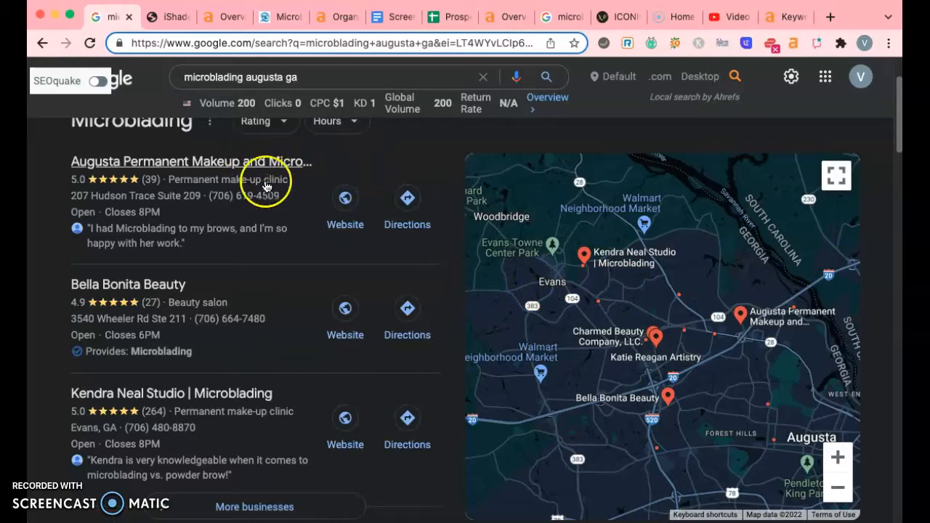
pyautogui.scroll(-3, 280, 201)
pyautogui.scroll(3, 282, 205)
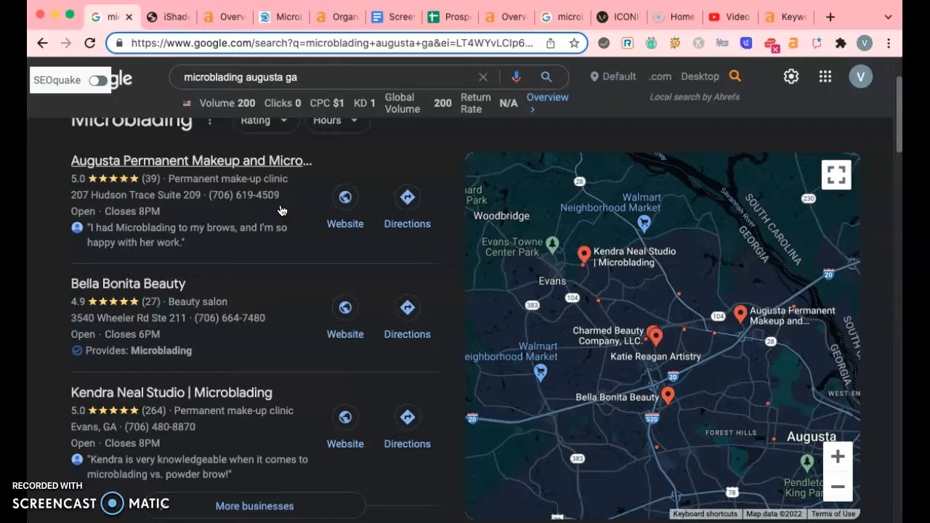
pyautogui.scroll(-3, 293, 399)
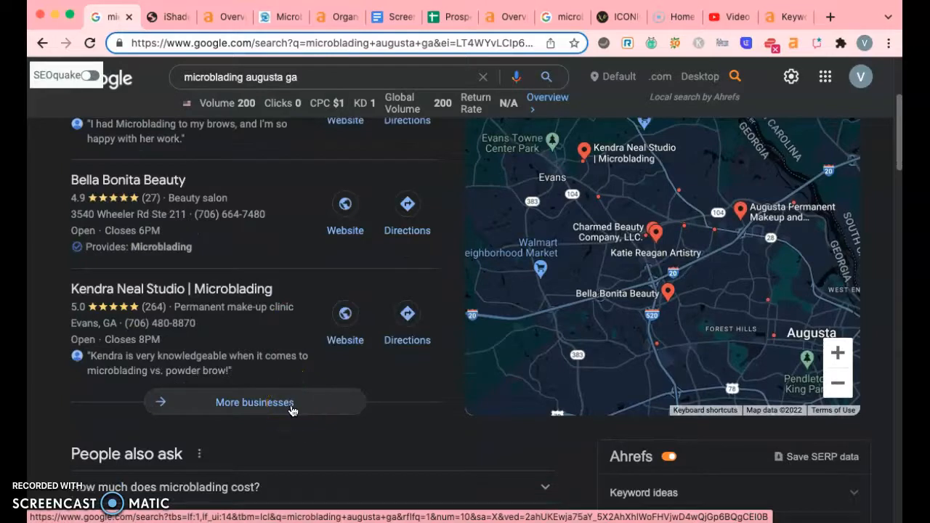
pyautogui.scroll(3, 326, 348)
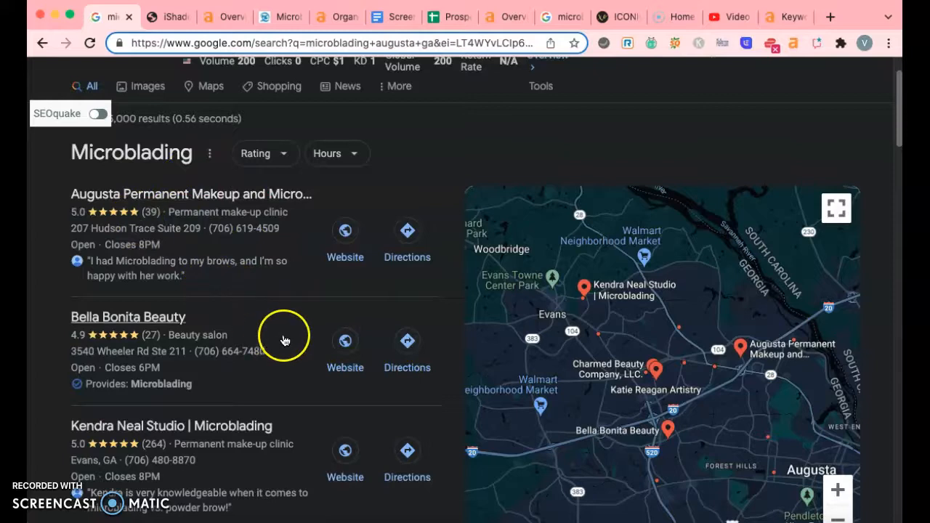
pyautogui.scroll(-2, 325, 411)
pyautogui.scroll(-5, 325, 411)
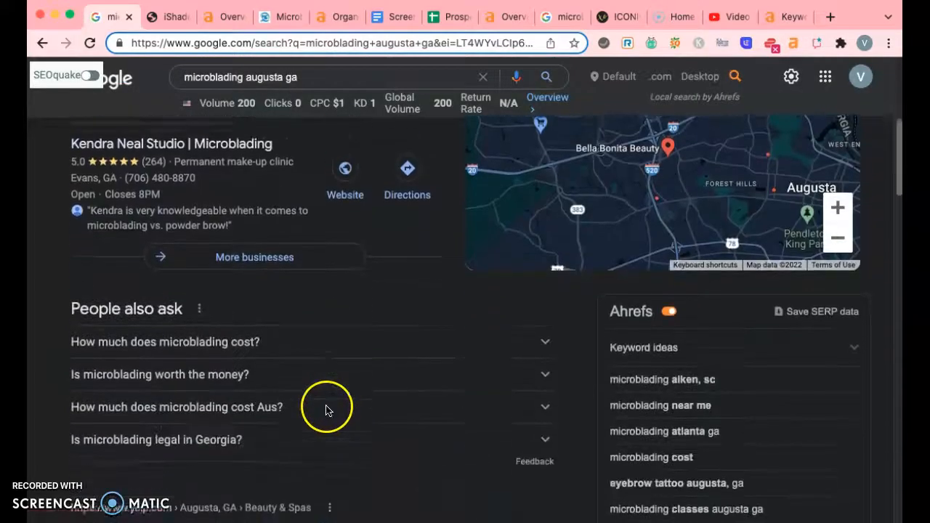
pyautogui.scroll(3, 327, 412)
pyautogui.scroll(3, 326, 411)
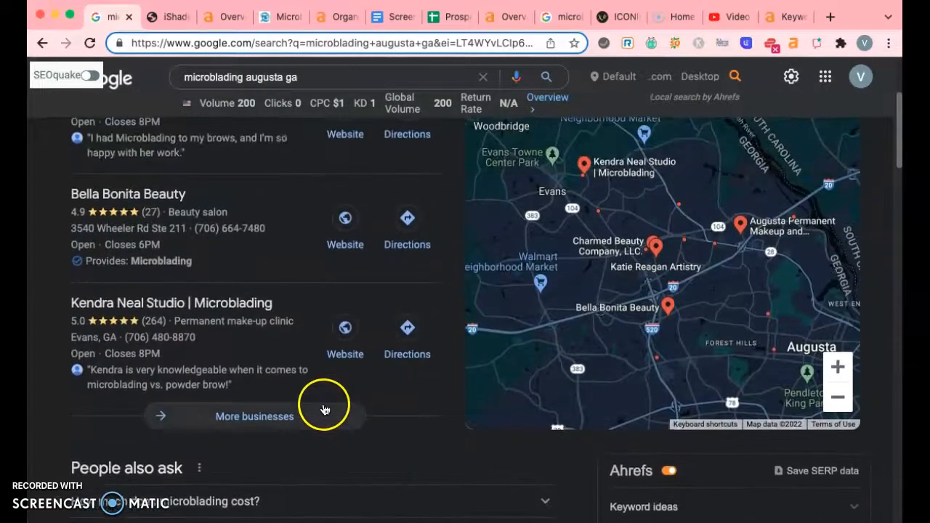
pyautogui.scroll(1, 272, 281)
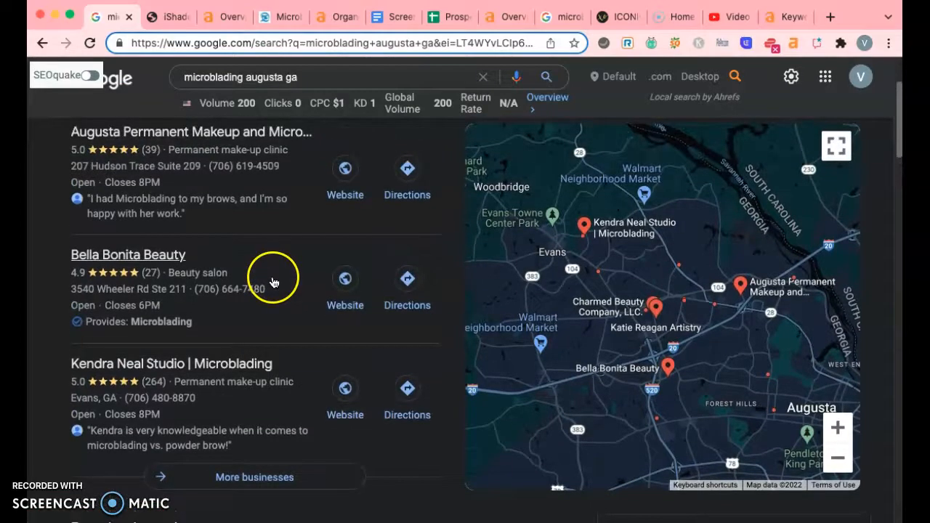
pyautogui.scroll(1, 272, 276)
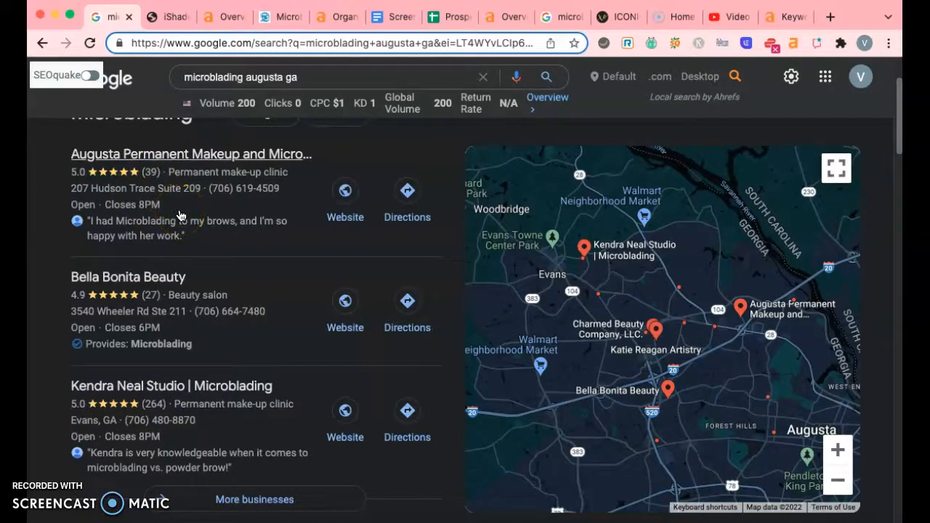
# Step: Return to the iShade iBrowz Beautie Bar website and review the whole page from its header through the gallery to the contact details and business hours
pyautogui.click(169, 18)
pyautogui.scroll(10, 359, 219)
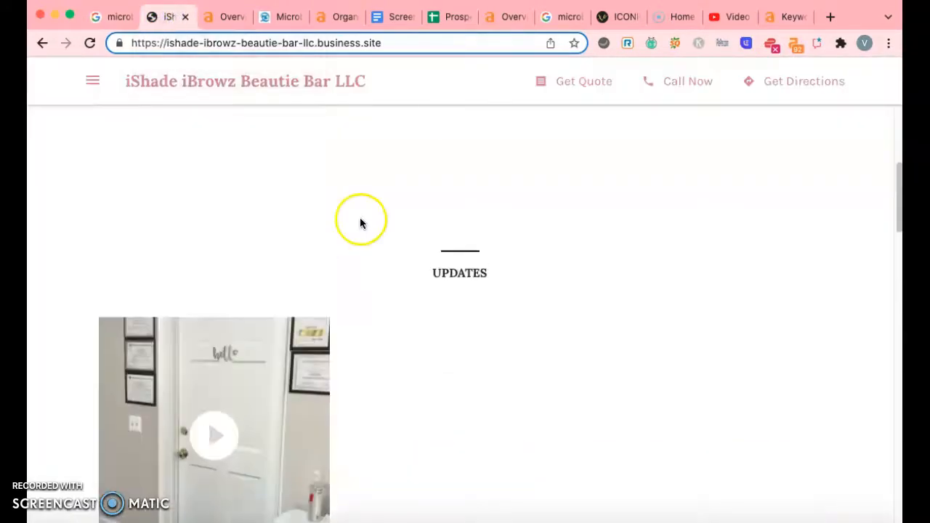
pyautogui.scroll(5, 362, 222)
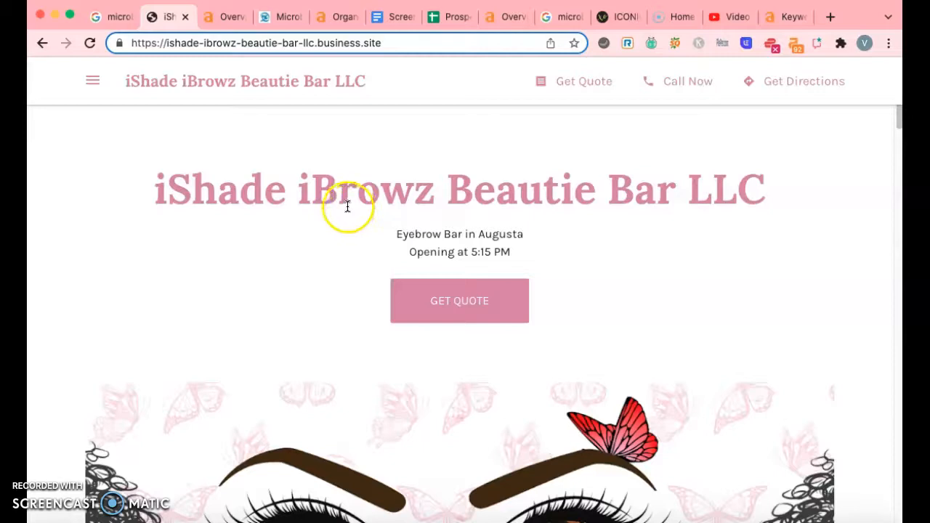
pyautogui.scroll(-10, 379, 236)
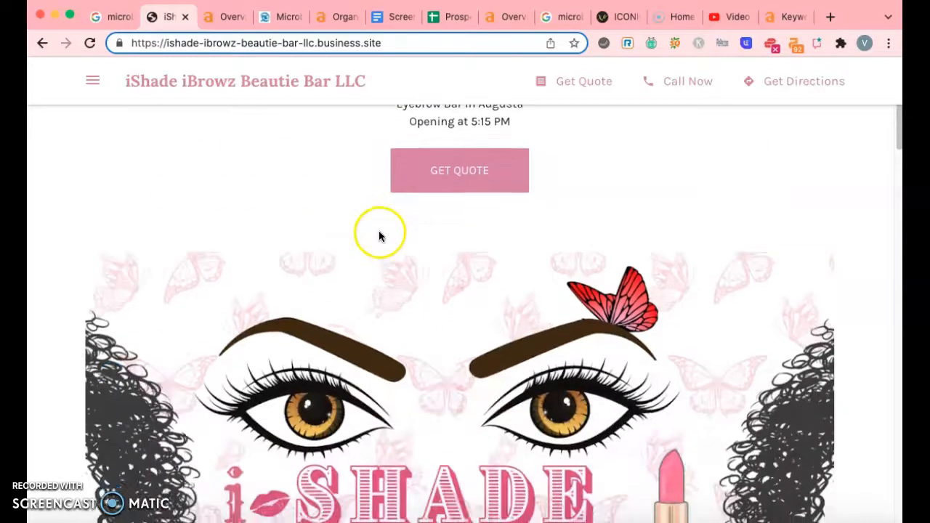
pyautogui.scroll(-15, 379, 236)
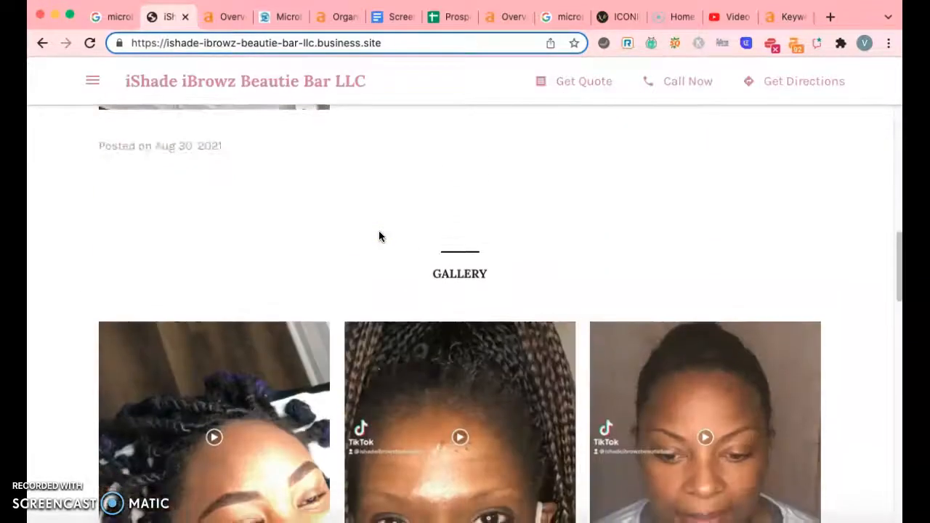
pyautogui.scroll(-8, 386, 241)
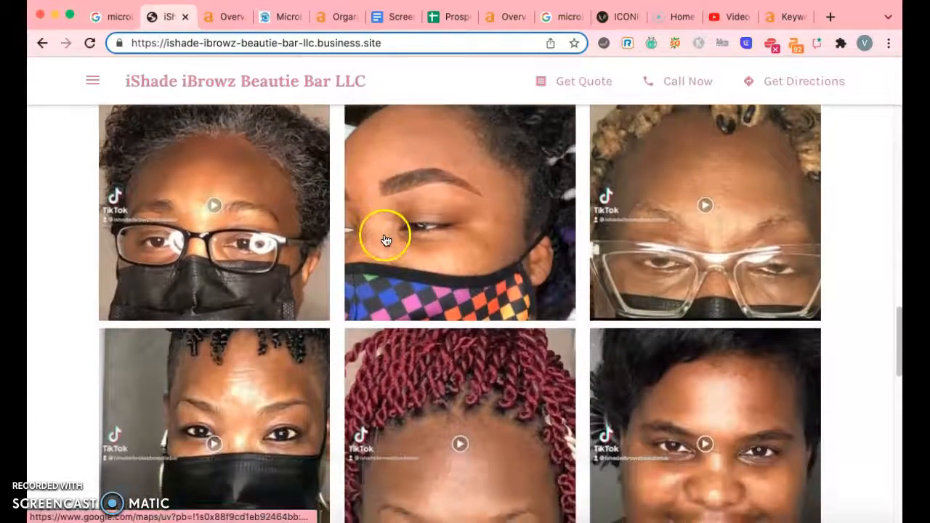
pyautogui.scroll(-6, 375, 234)
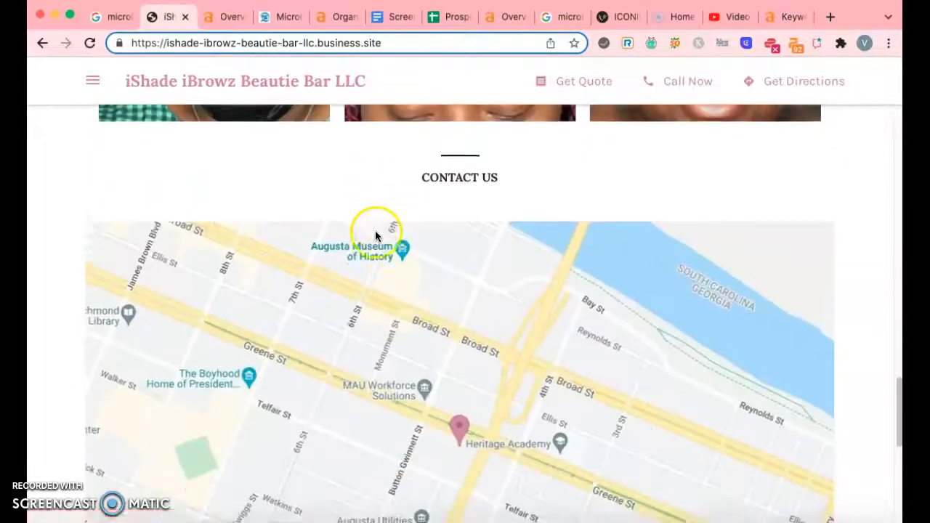
pyautogui.scroll(-3, 378, 235)
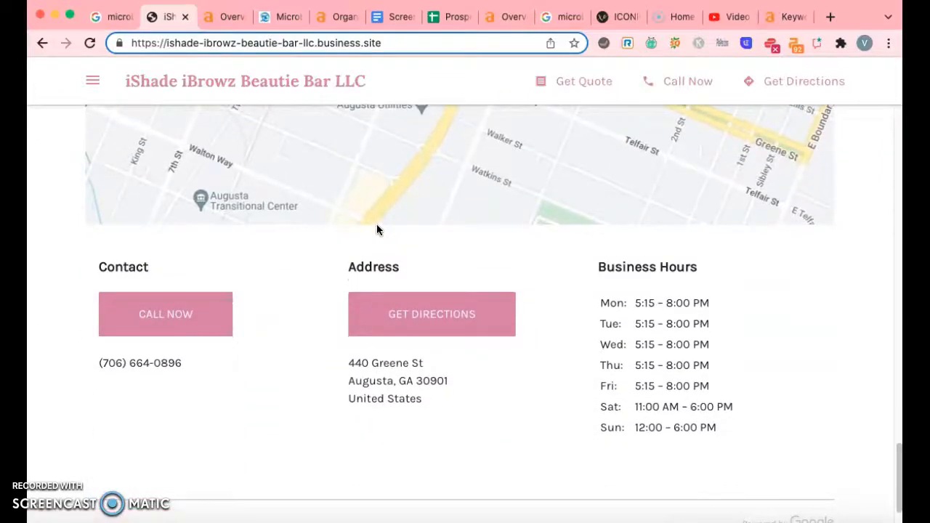
pyautogui.scroll(-2, 377, 229)
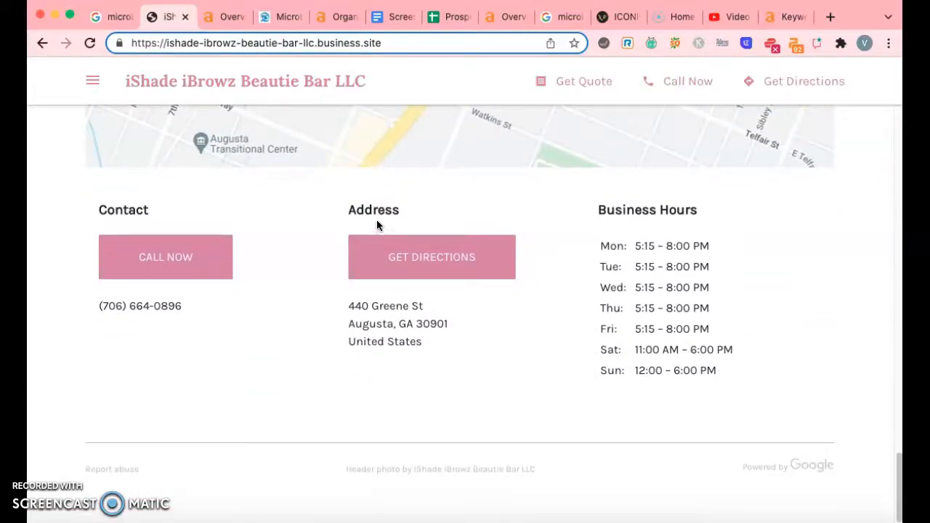